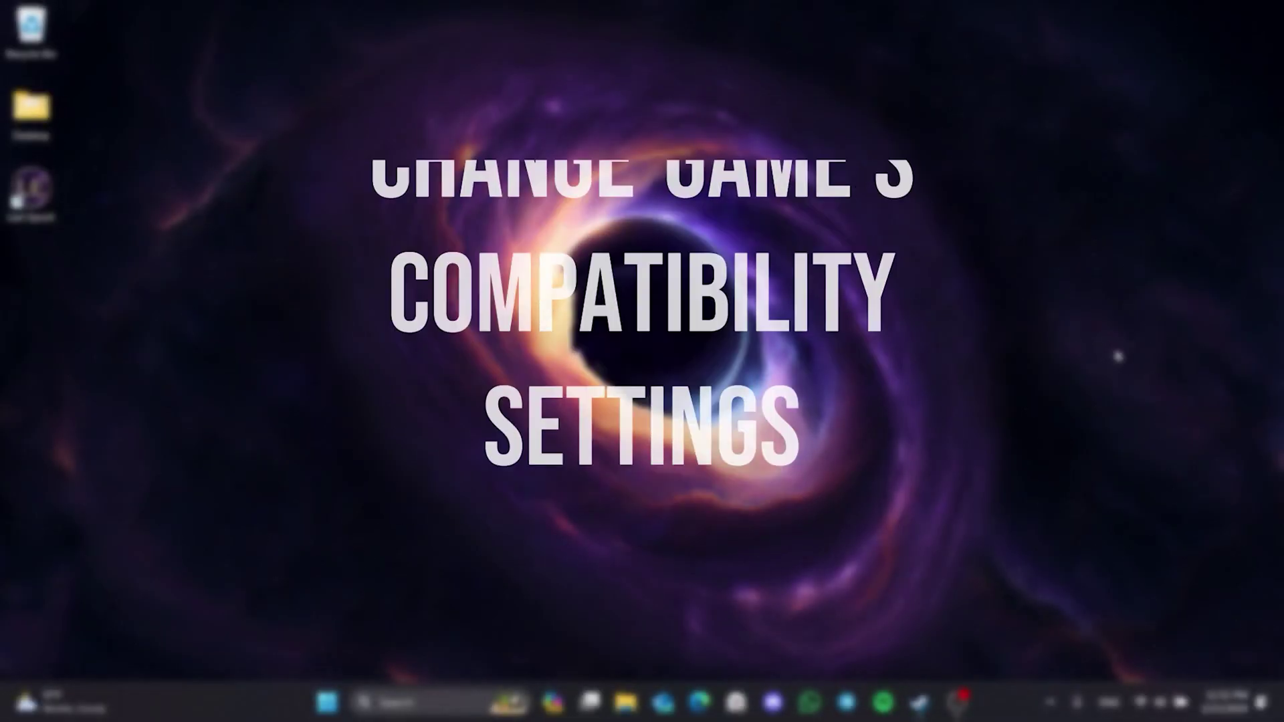
- From the Steam library, browse Last Epoch's local files at D:\Steam\steamapps\common\Last Epoch
left_click(919, 702)
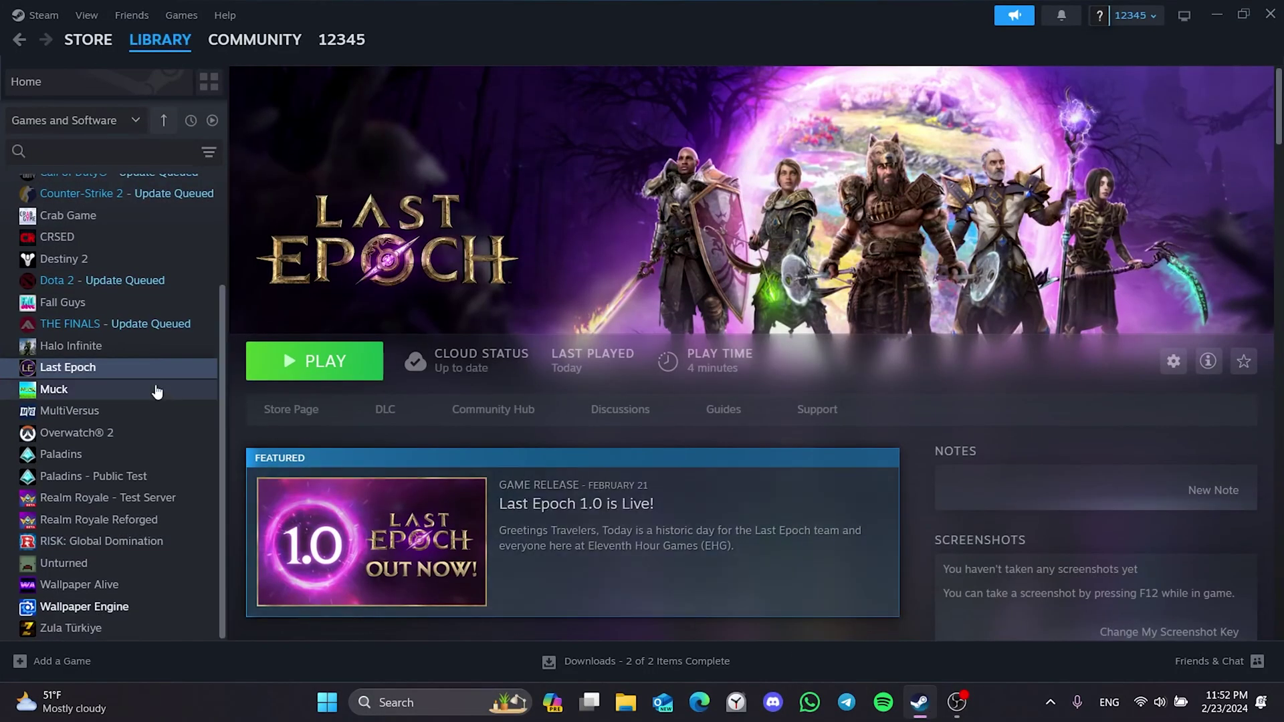
right_click(85, 374)
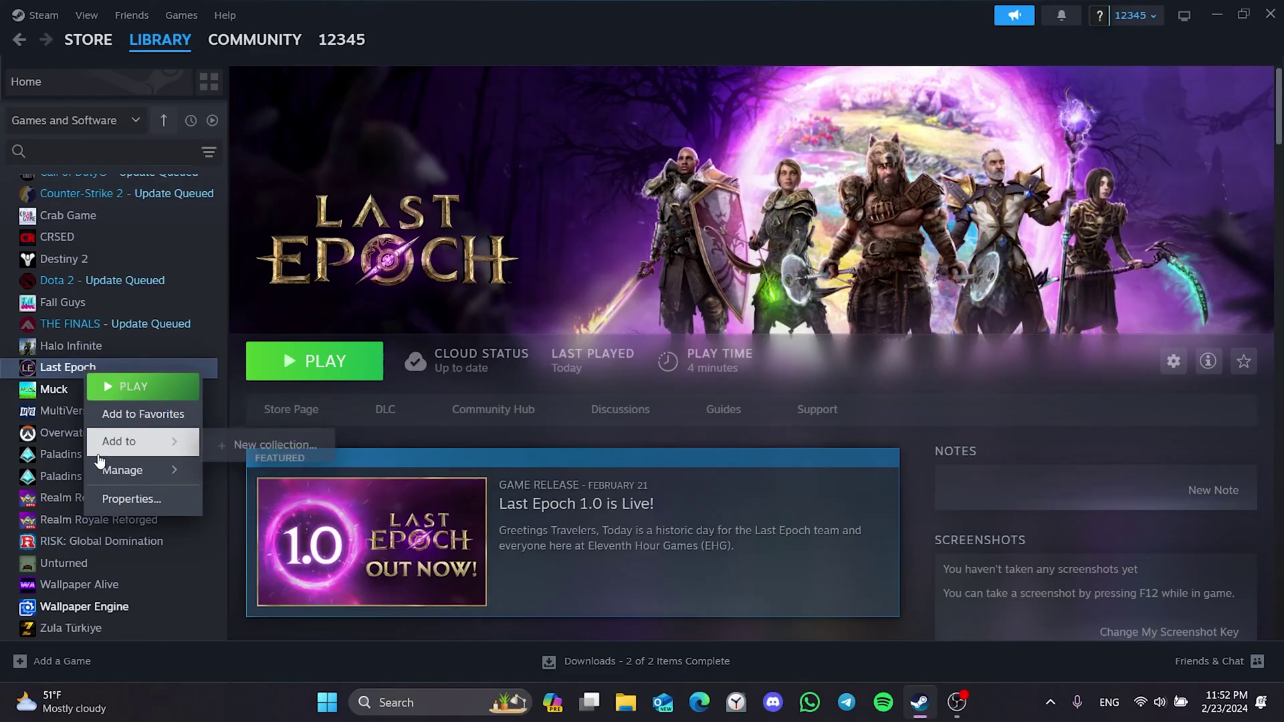
mouse_move(104, 472)
left_click(261, 500)
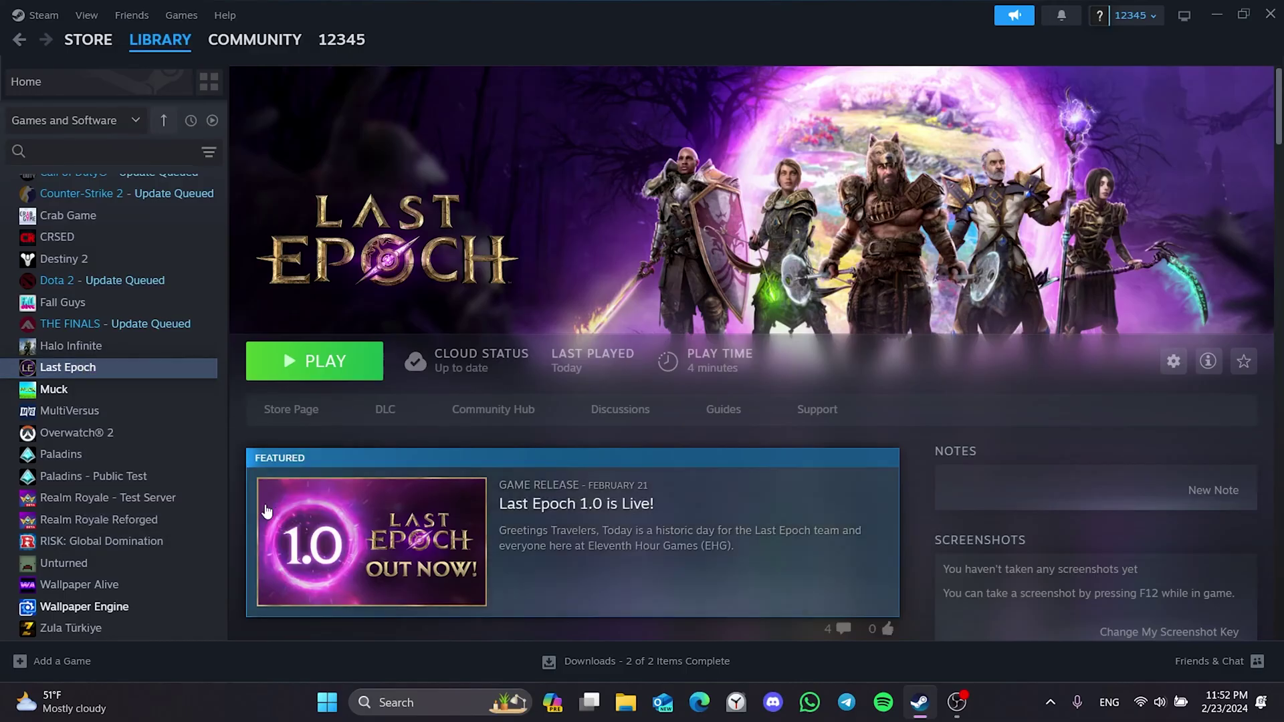
left_click(629, 703)
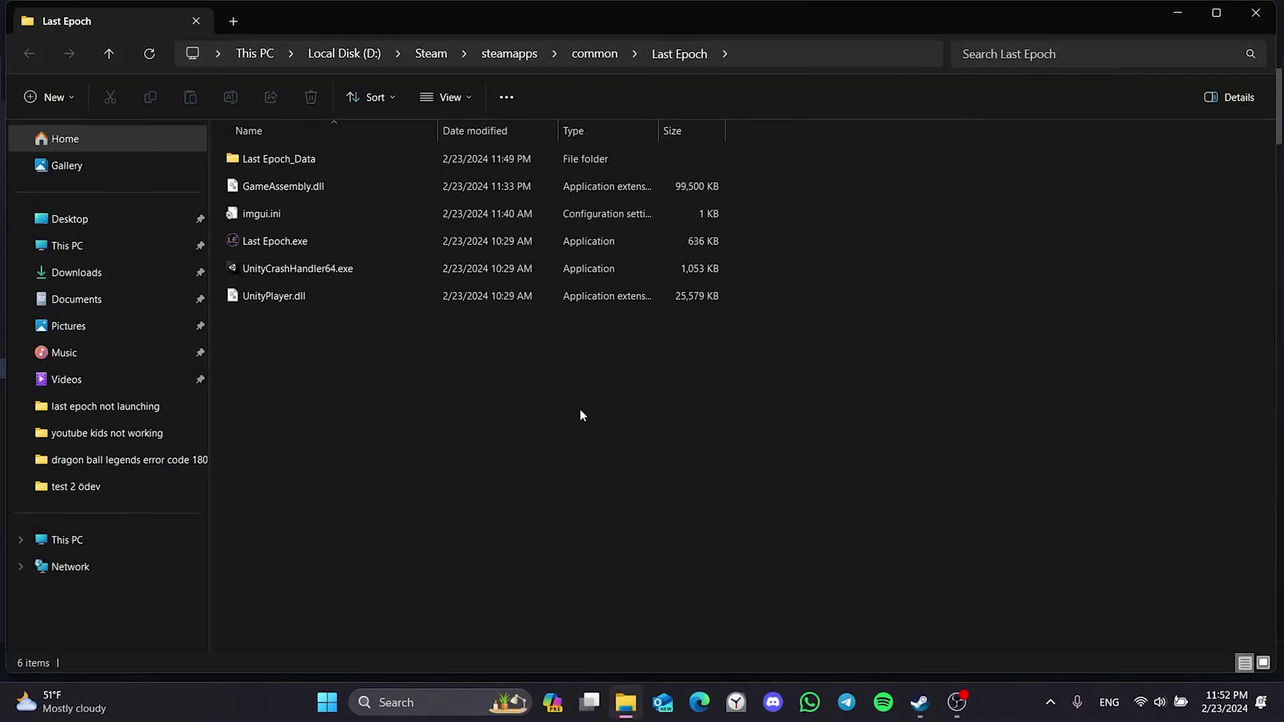
- Enable Run as administrator and Disable fullscreen optimizations for Last Epoch.exe, then apply
right_click(287, 240)
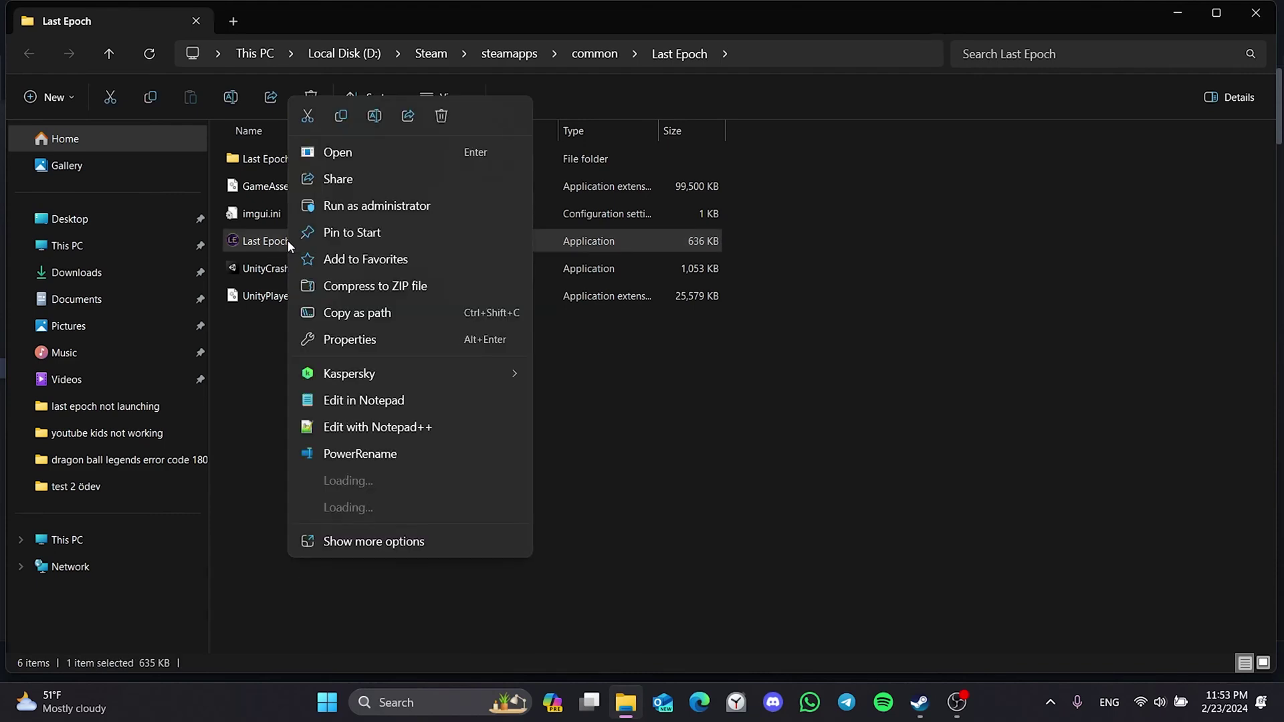
left_click(367, 337)
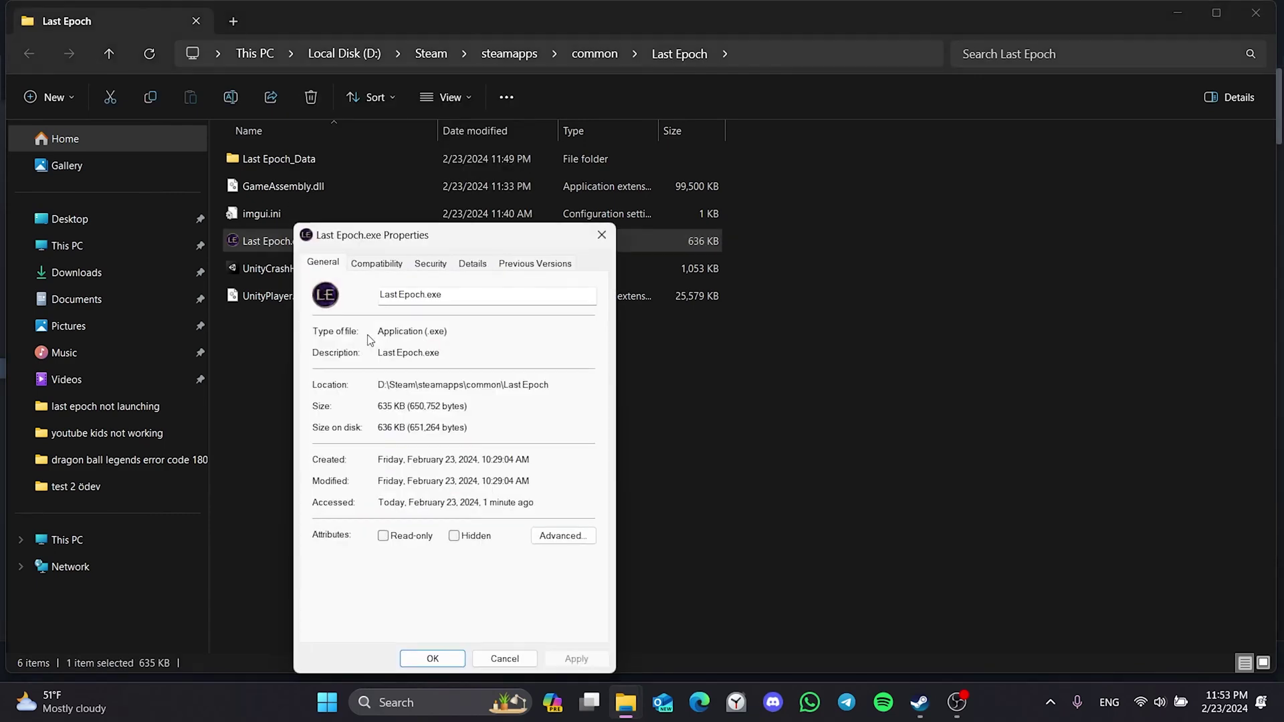
left_click(376, 264)
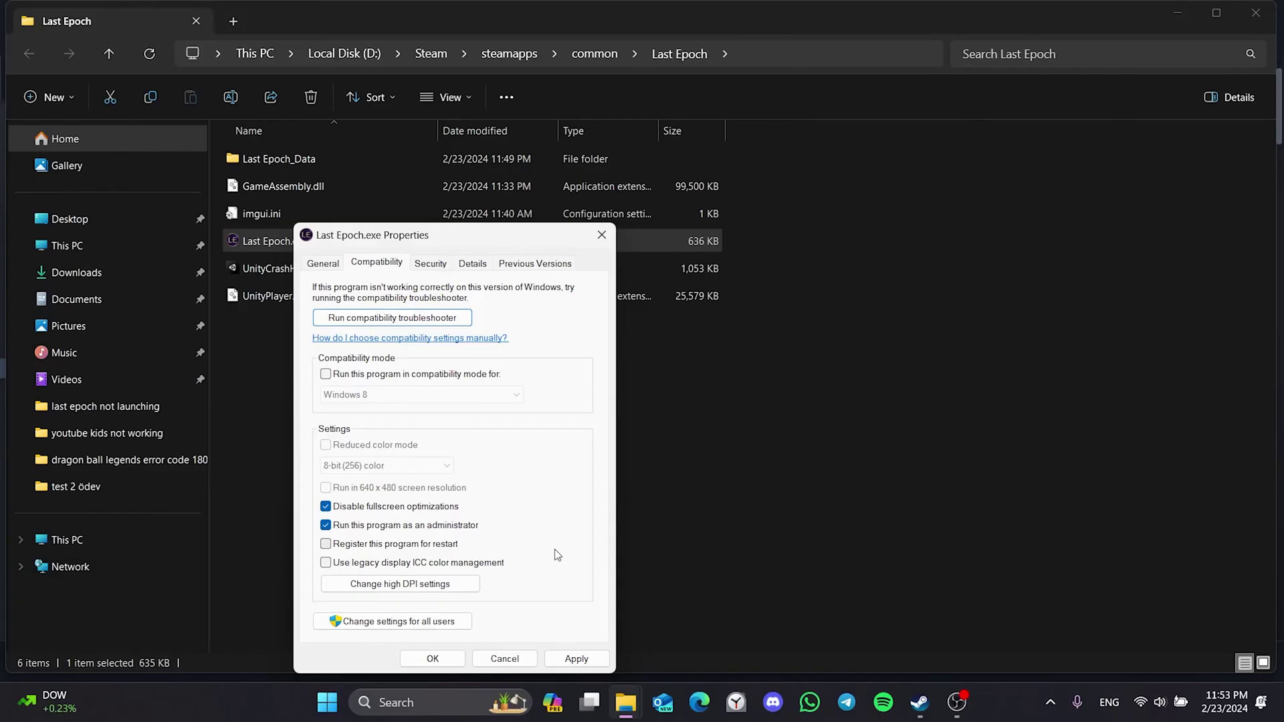
left_click(574, 656)
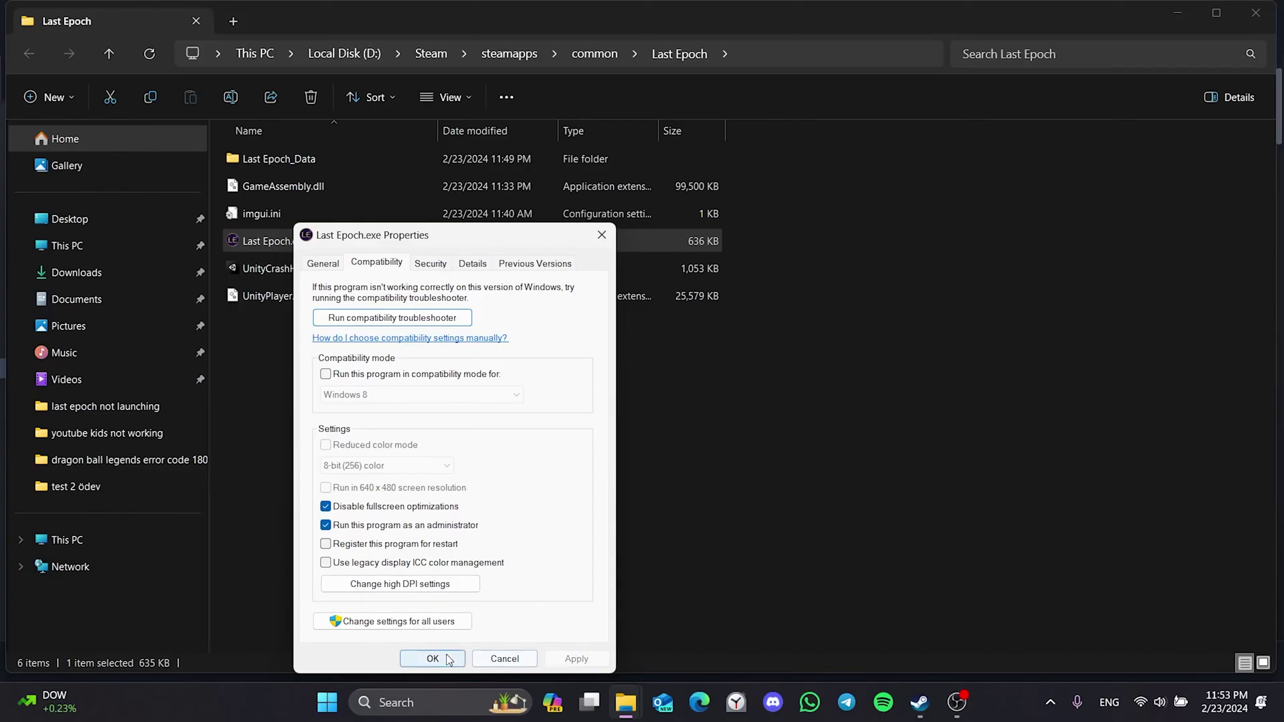
left_click(428, 658)
left_click(869, 433)
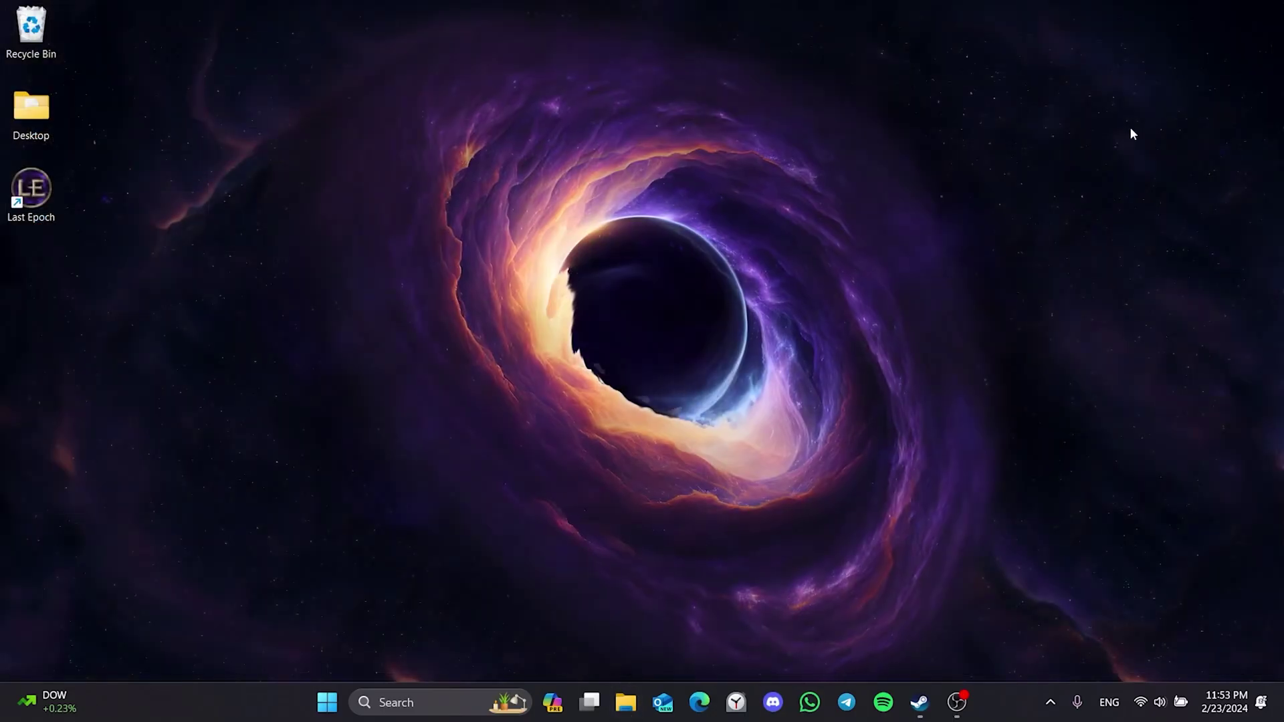
- Search 'graphics settings' and open the Graphics settings page
left_click(451, 692)
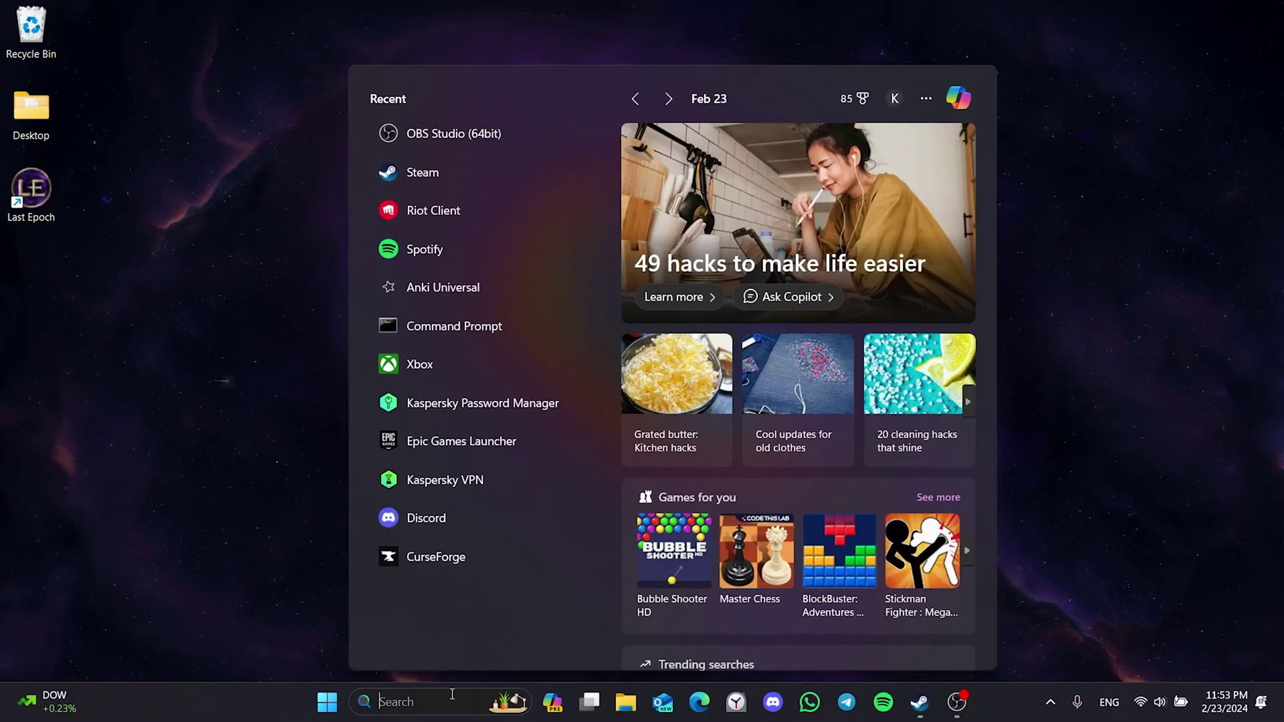
type("graphics settings")
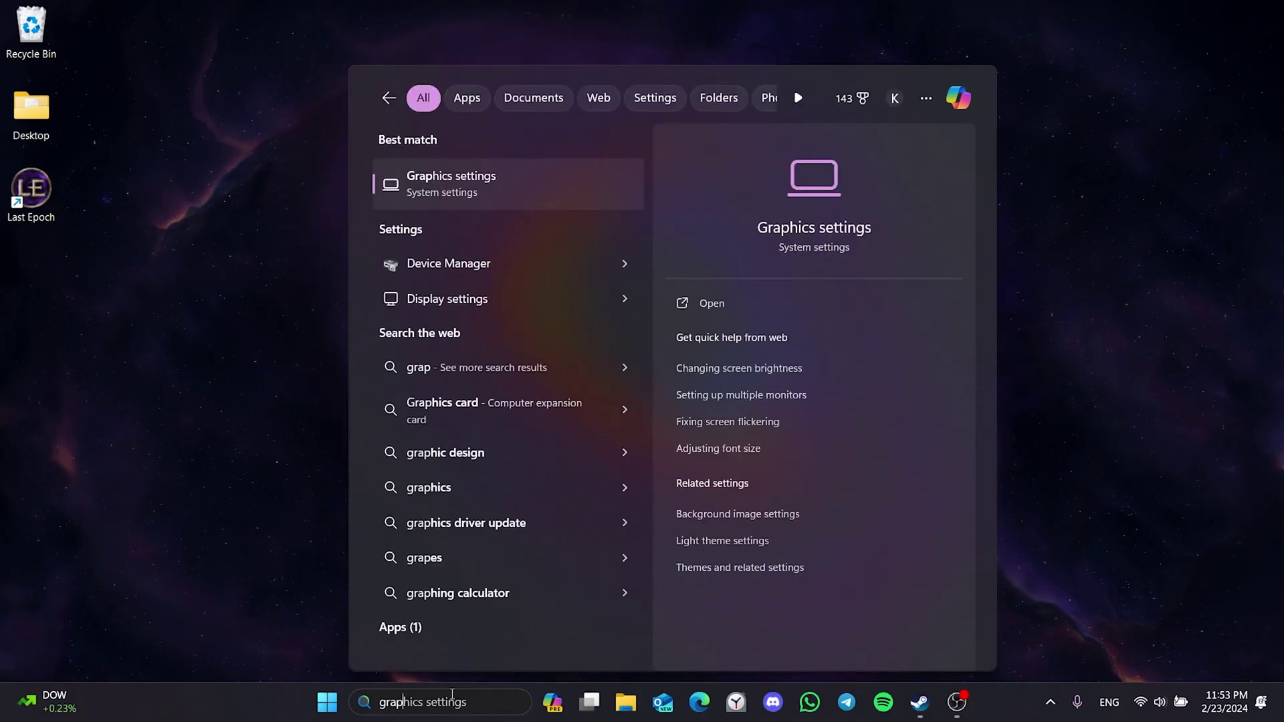
left_click(484, 194)
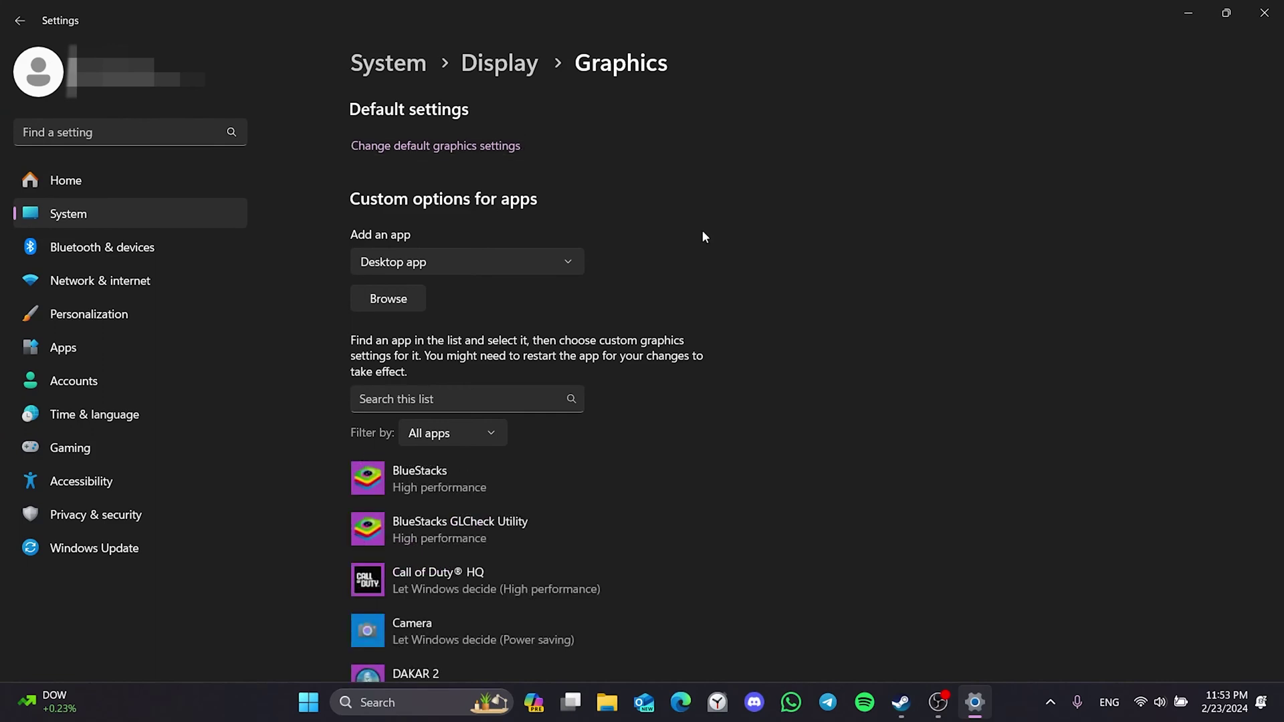
- Browse to steamapps\common\Last Epoch\Last Epoch.exe and add it to the graphics app list
left_click(405, 296)
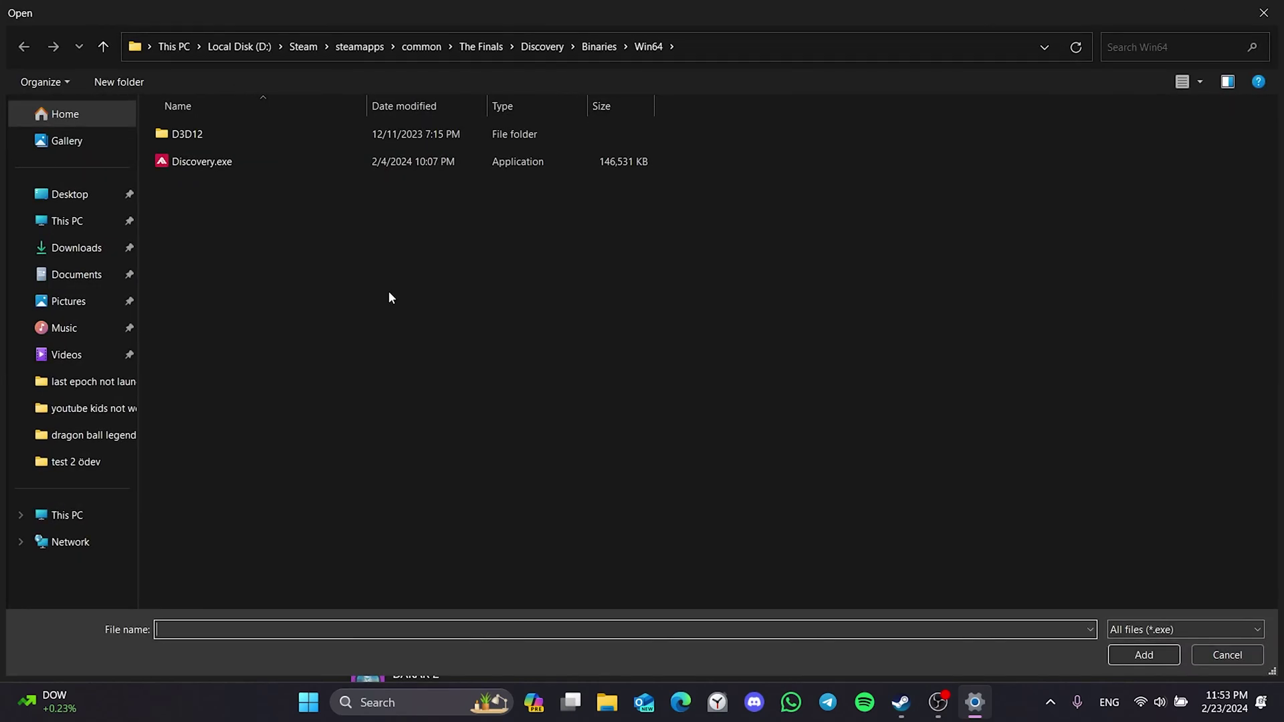
left_click(372, 49)
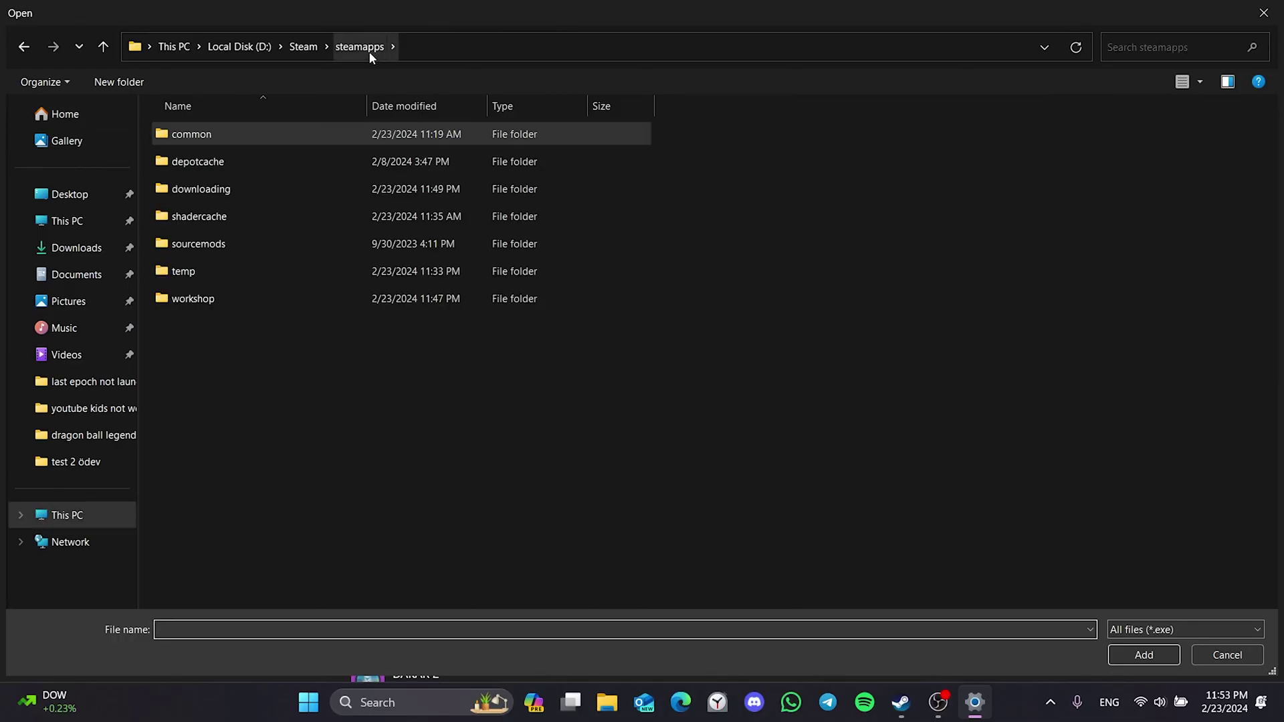
left_click(686, 294)
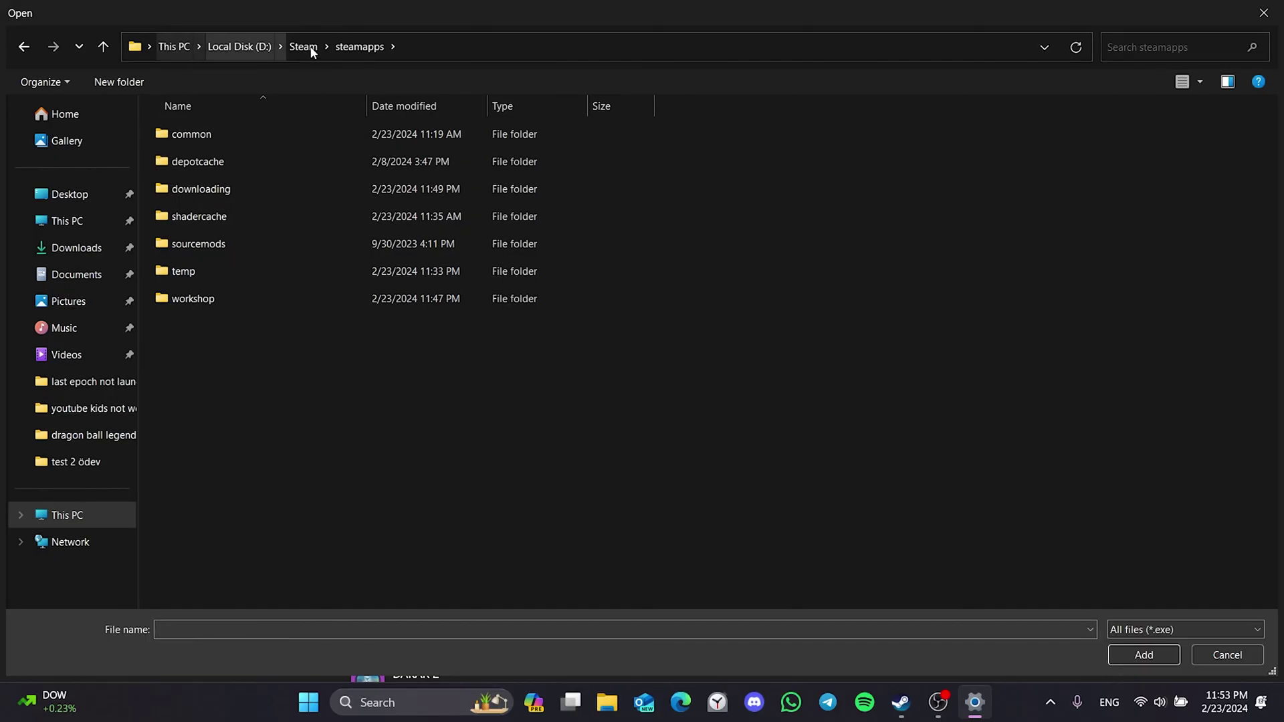
double_click(261, 131)
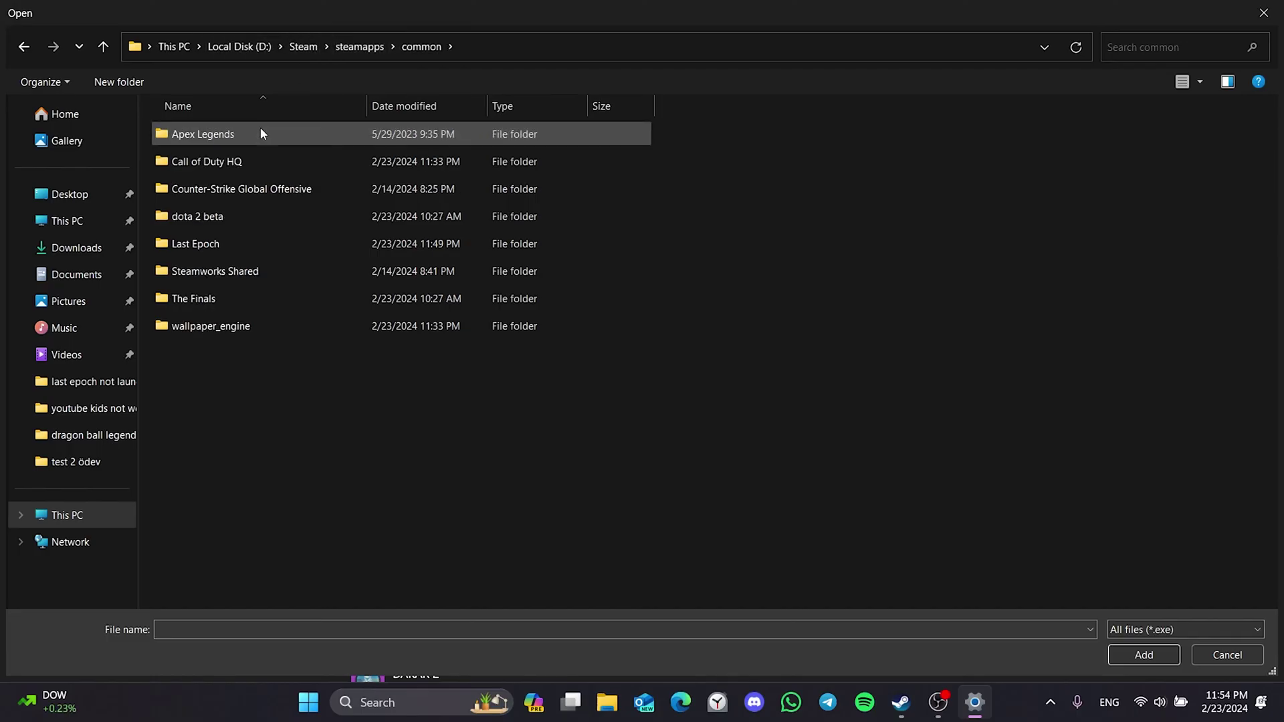
double_click(223, 244)
left_click(244, 168)
left_click(560, 47)
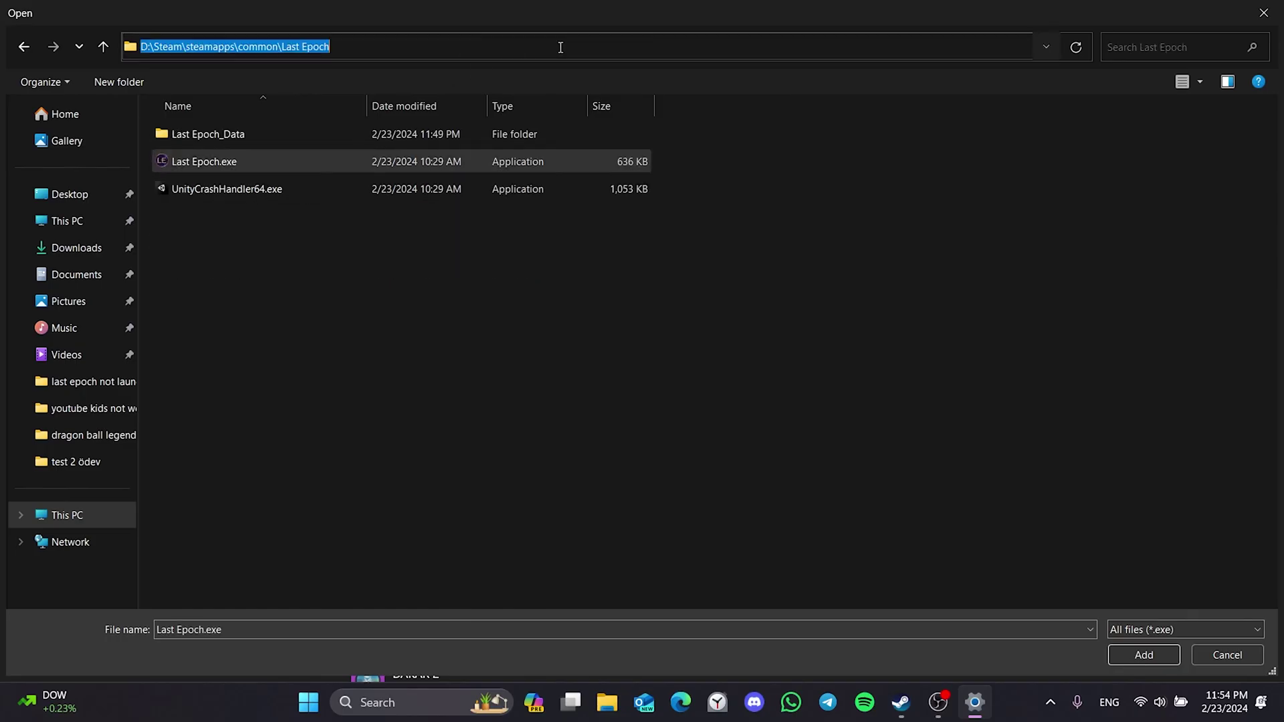
left_click_drag(492, 47, 145, 53)
left_click(357, 44)
left_click(287, 214)
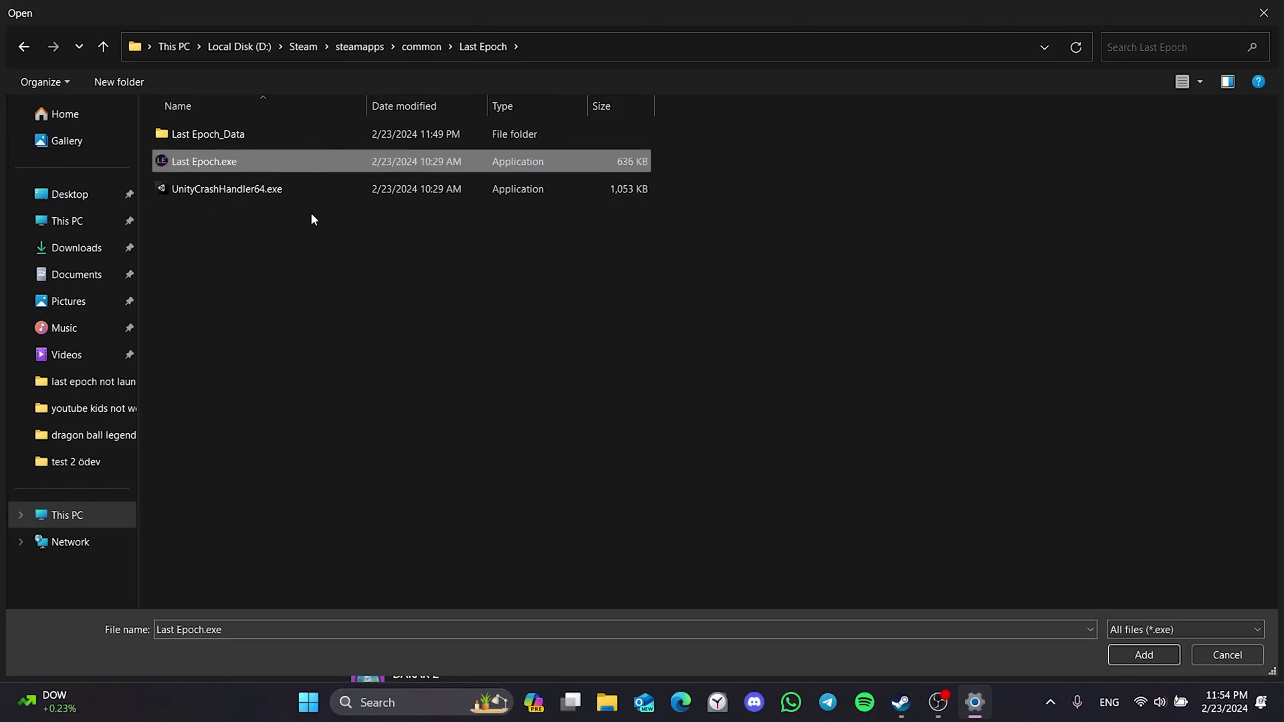
left_click(1142, 654)
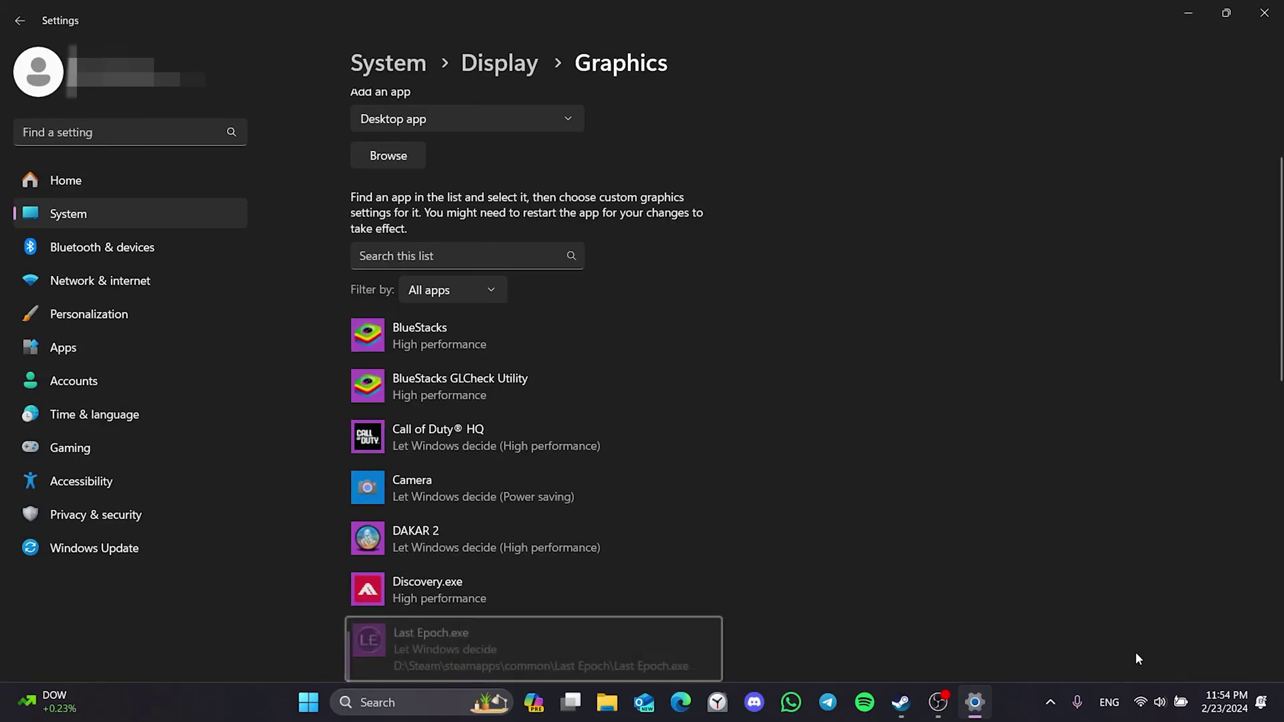
- Set Last Epoch.exe's graphics preference to High performance and save it
scroll(977, 511, "down", 4)
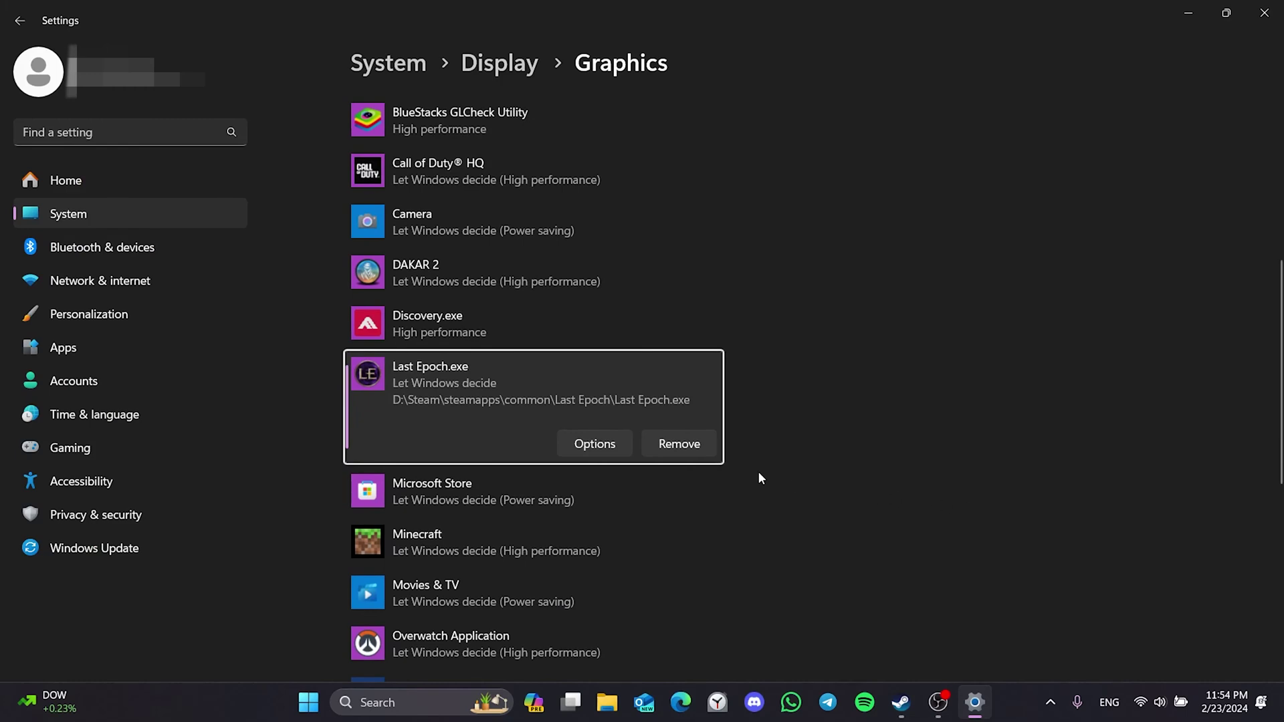
left_click(591, 447)
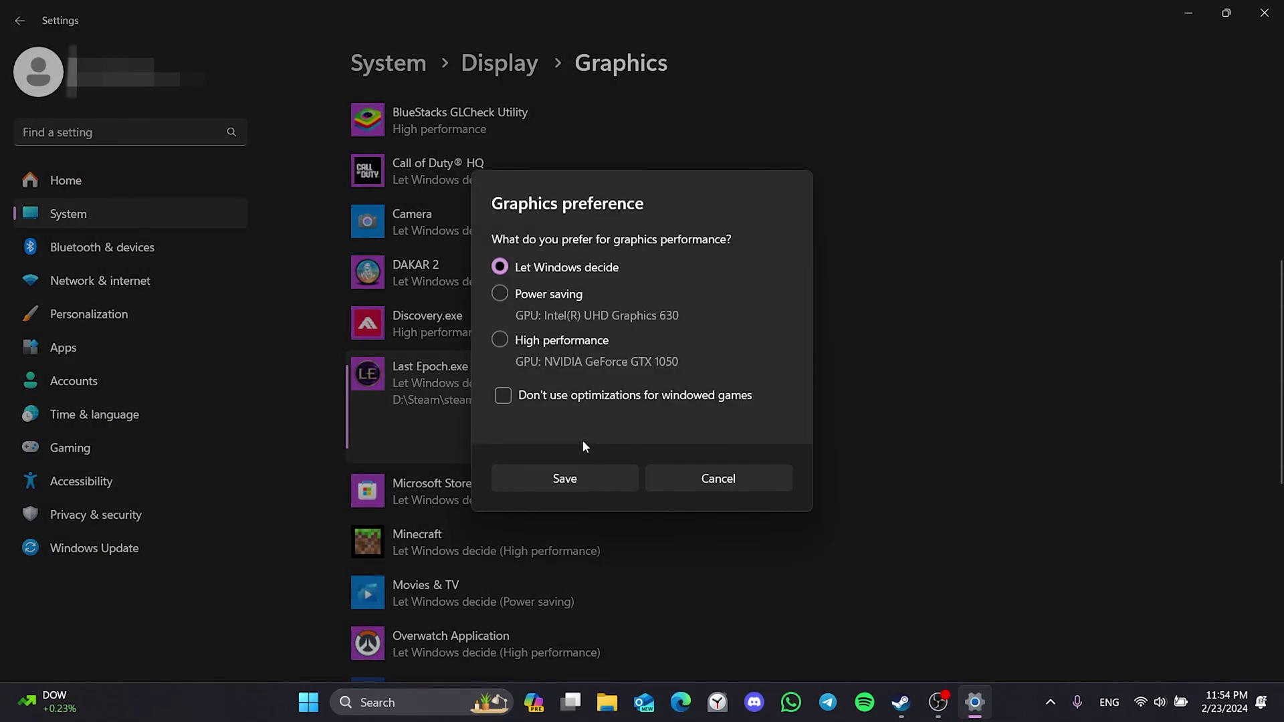
left_click(503, 340)
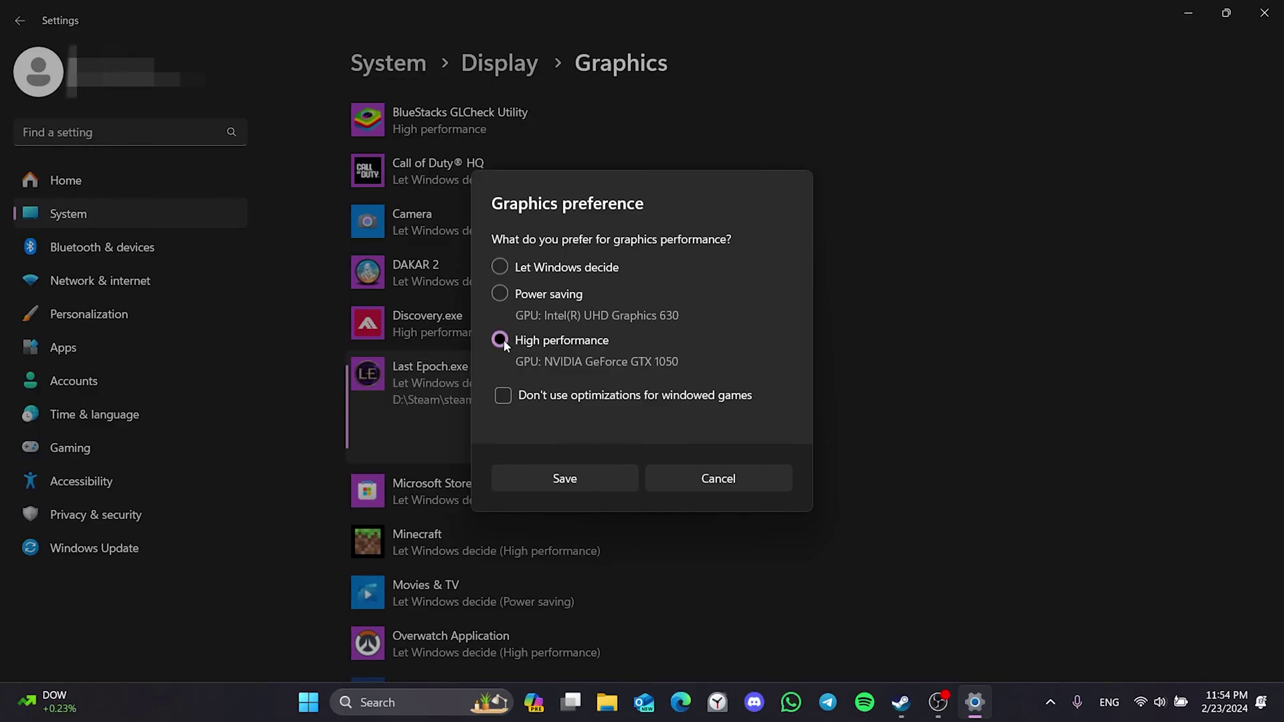
left_click(584, 480)
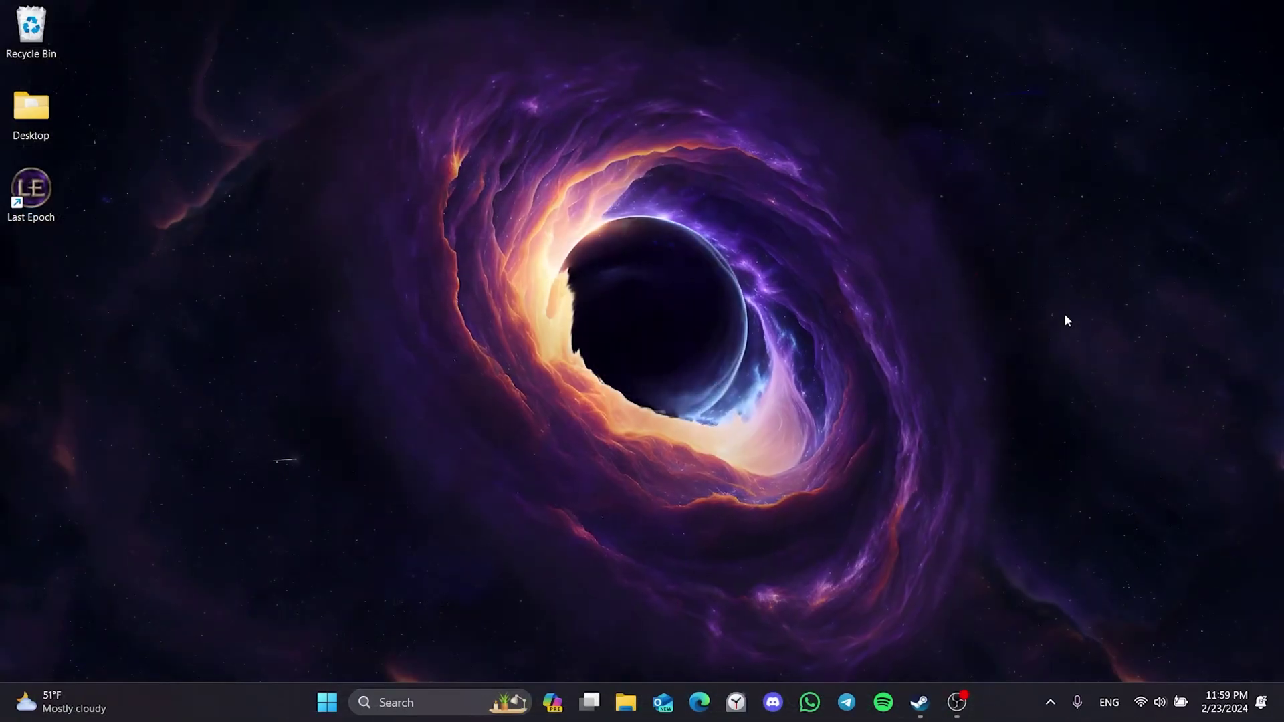
- Open the %appdata% Roaming folder from the Run prompt
key("super+r")
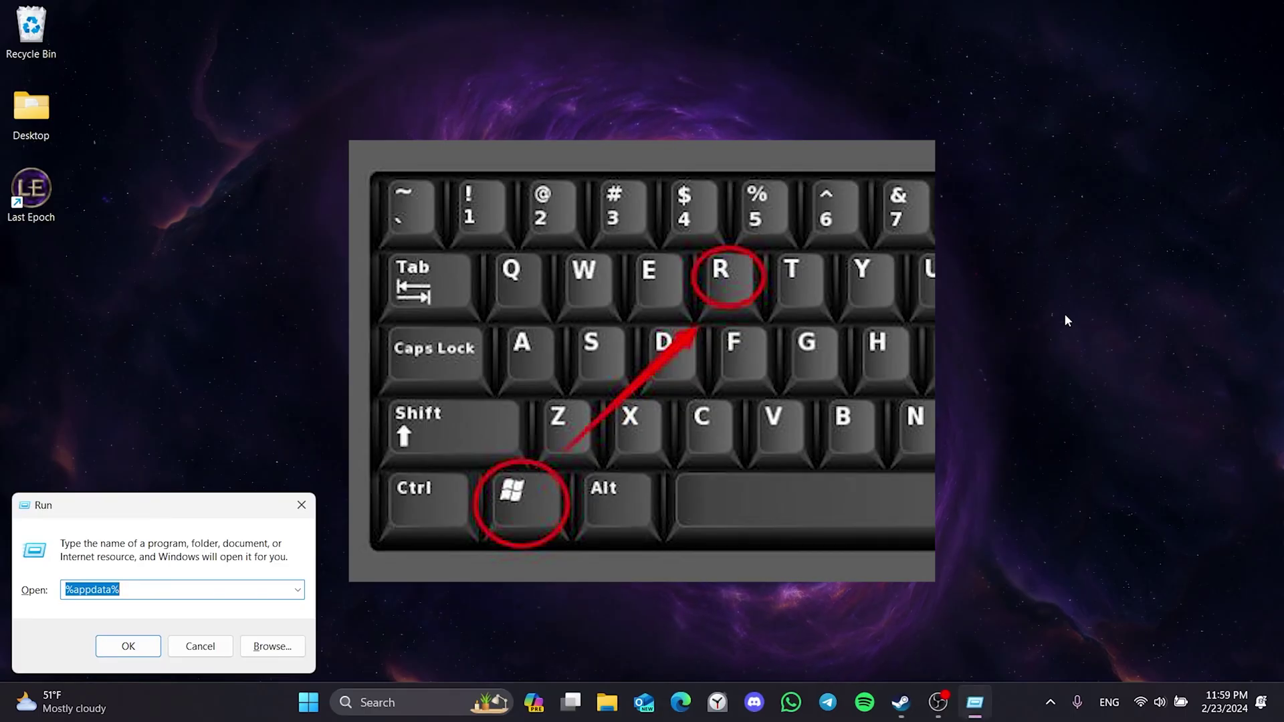
left_click(213, 589)
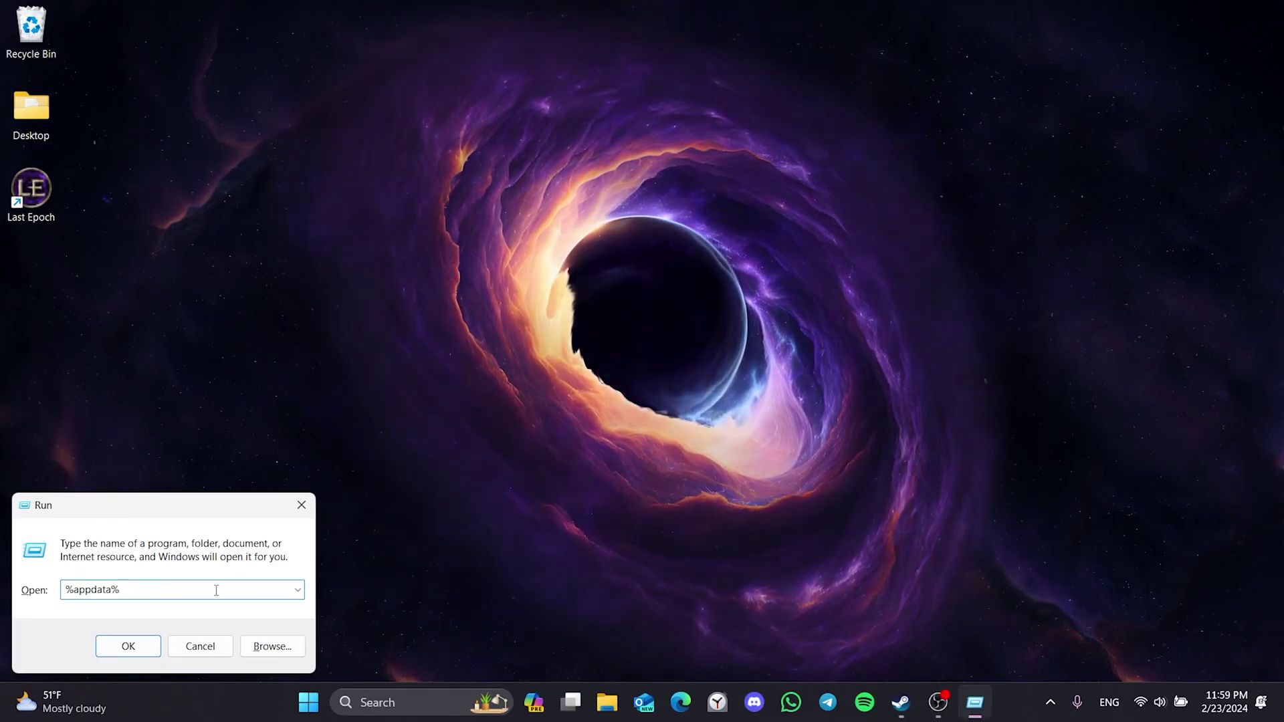
double_click(205, 591)
left_click(149, 588)
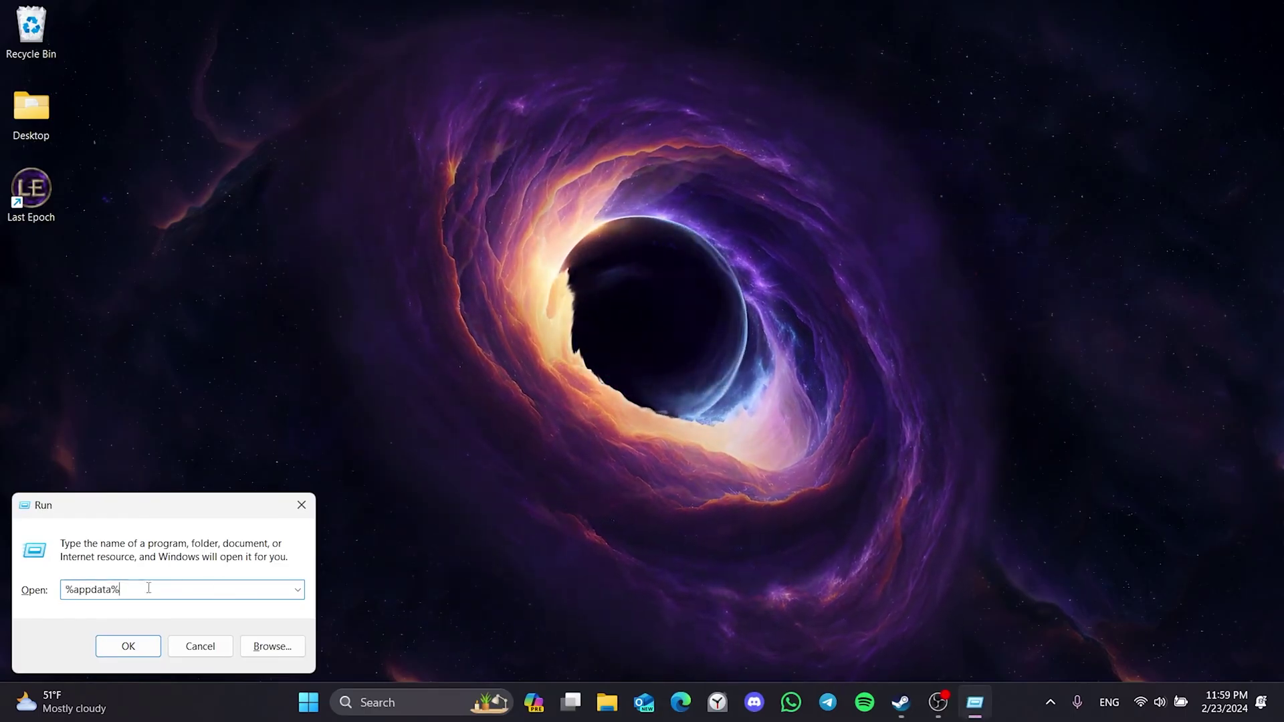
left_click(126, 644)
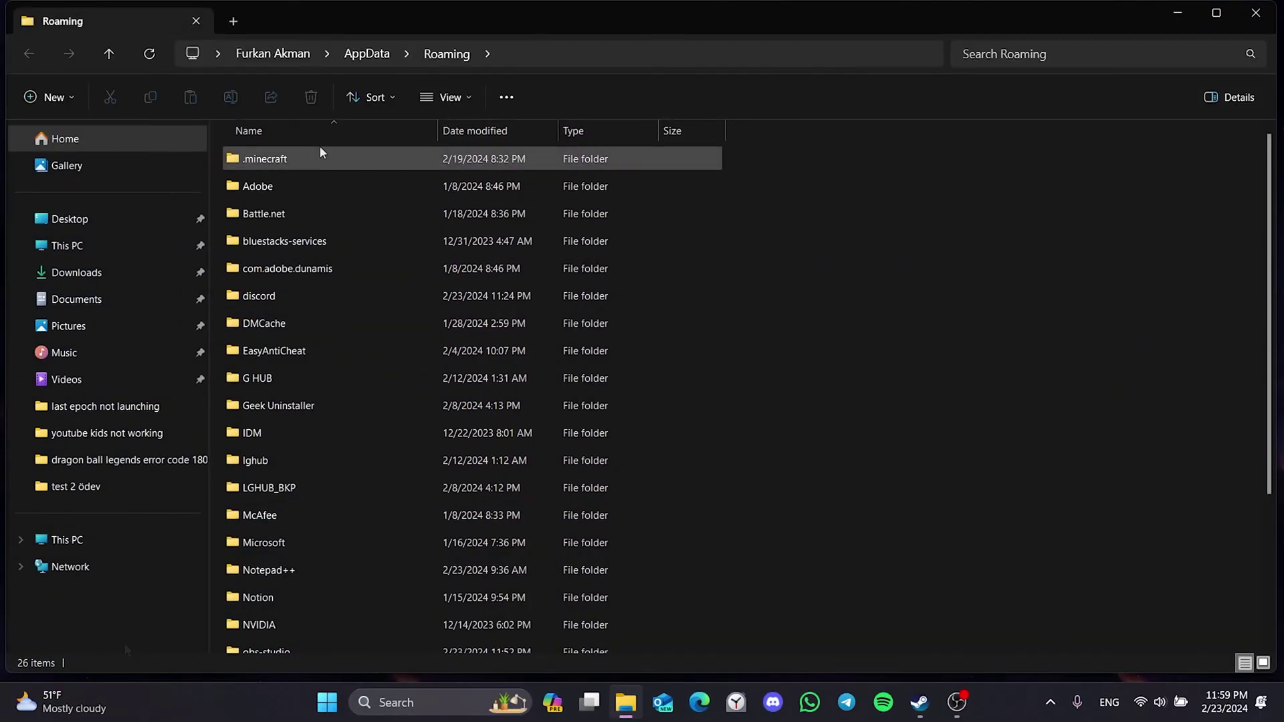
- Go up to AppData, open LocalLow, and select the Eleventh Hour Games folder
left_click(345, 54)
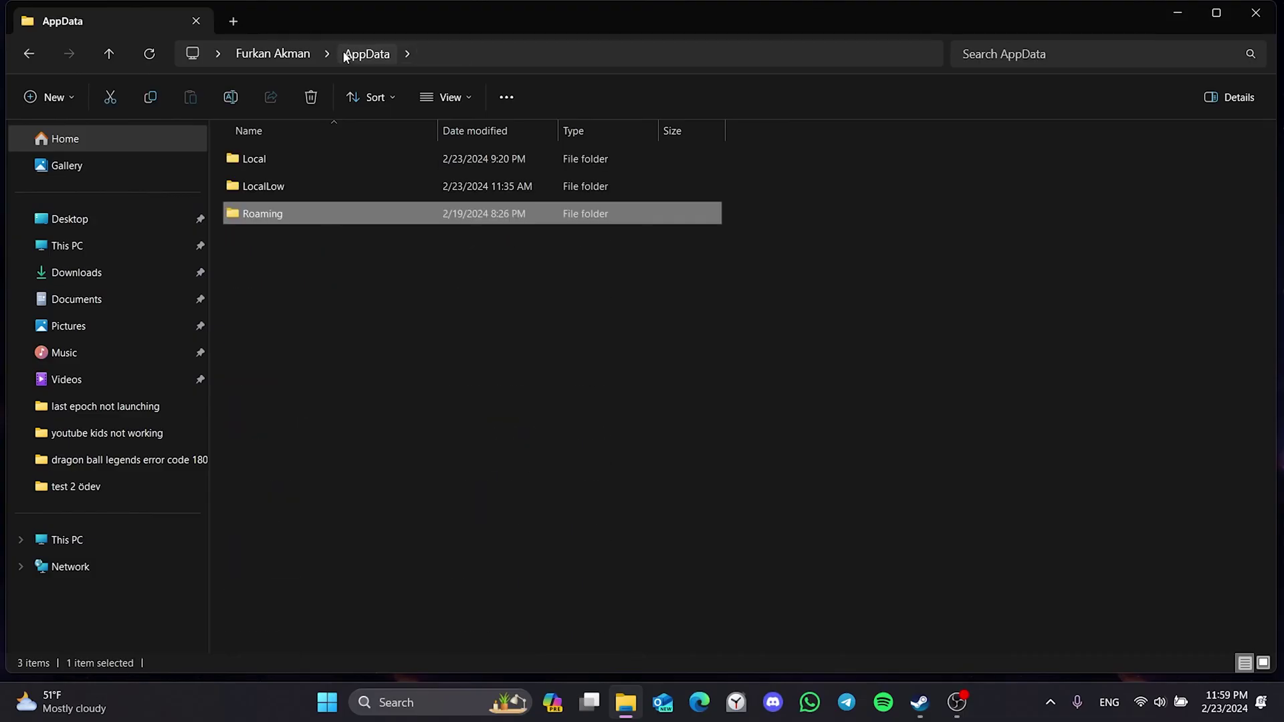
double_click(294, 188)
left_click(301, 190)
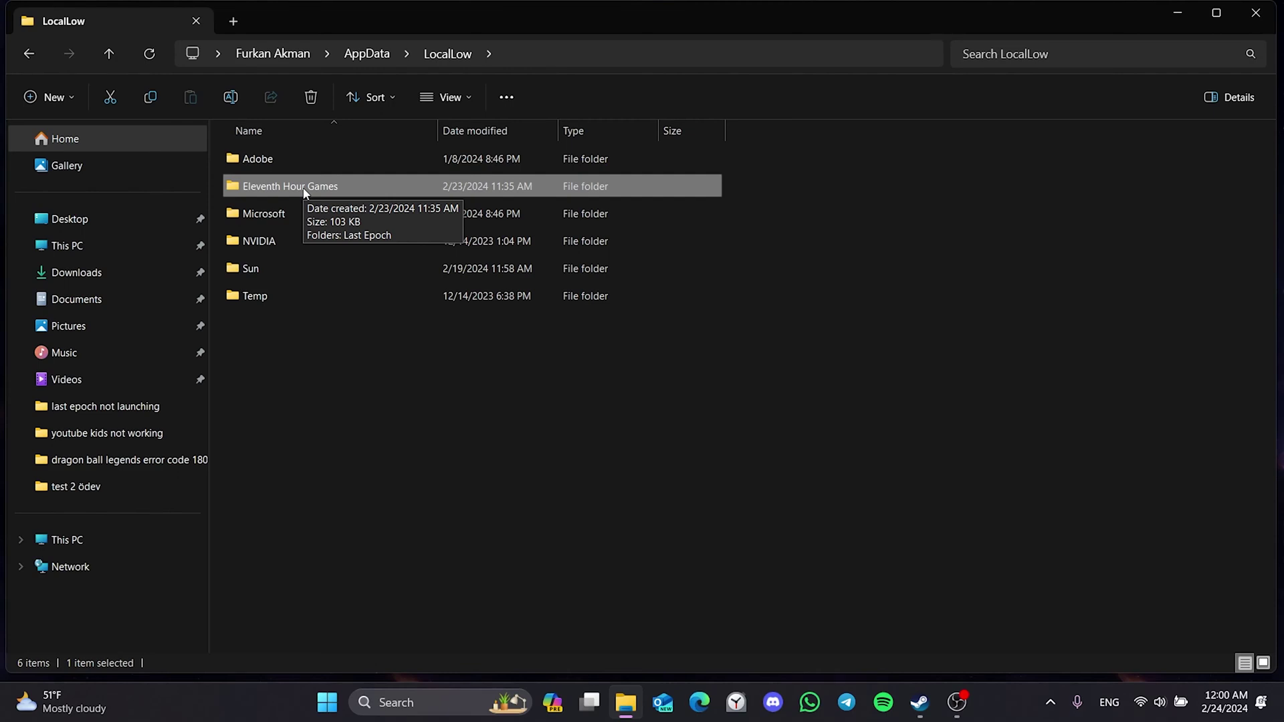
- Copy the Eleventh Hour Games folder and paste a backup onto the desktop
right_click(303, 190)
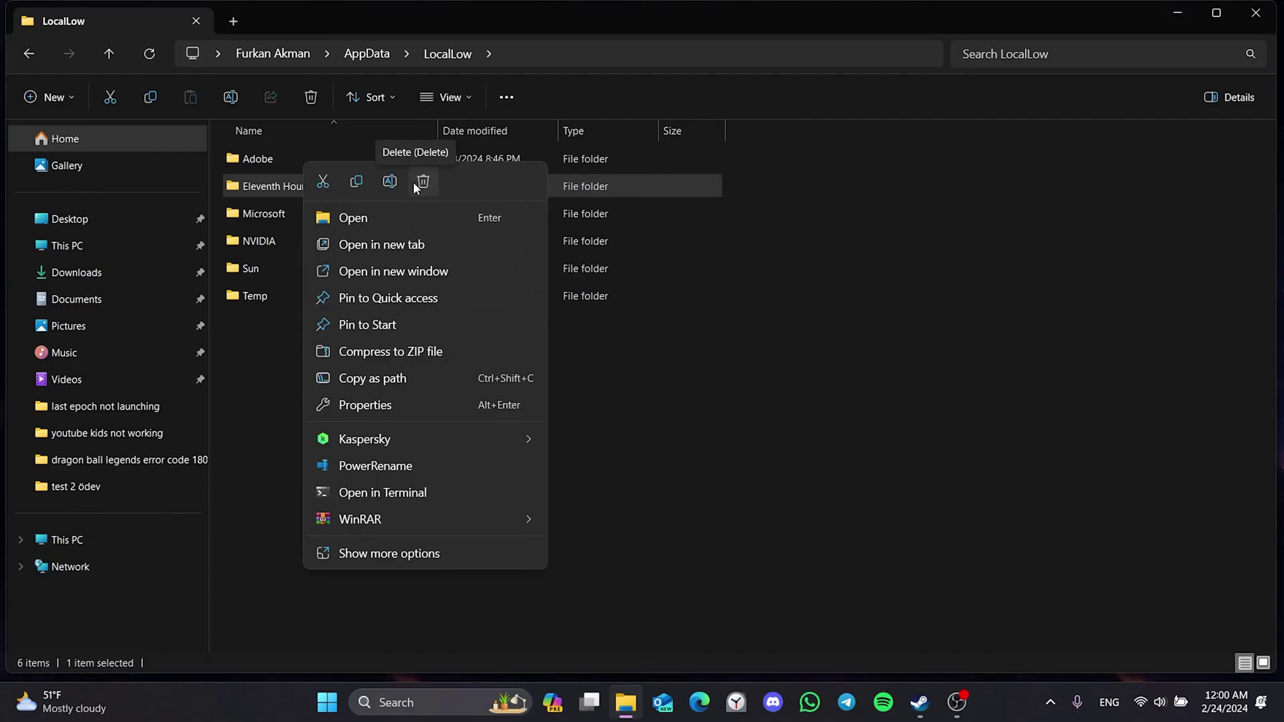
left_click(359, 182)
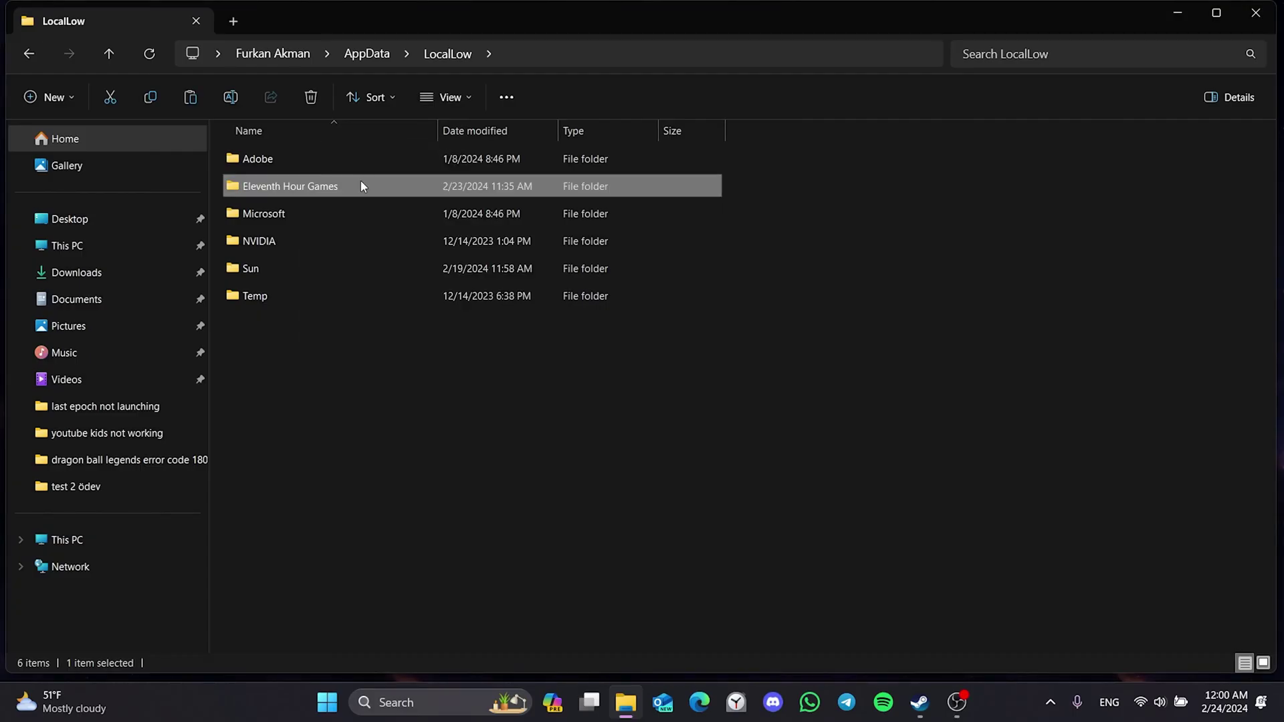
left_click(1176, 15)
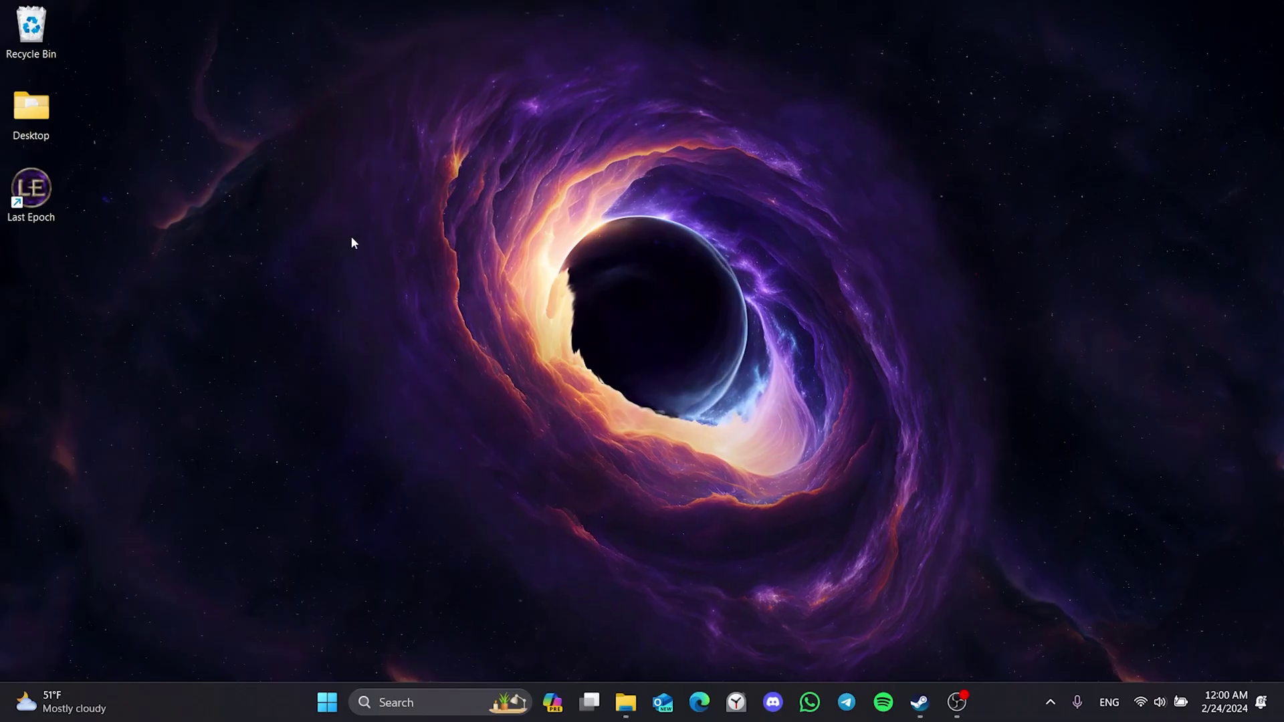
right_click(35, 299)
left_click(80, 355)
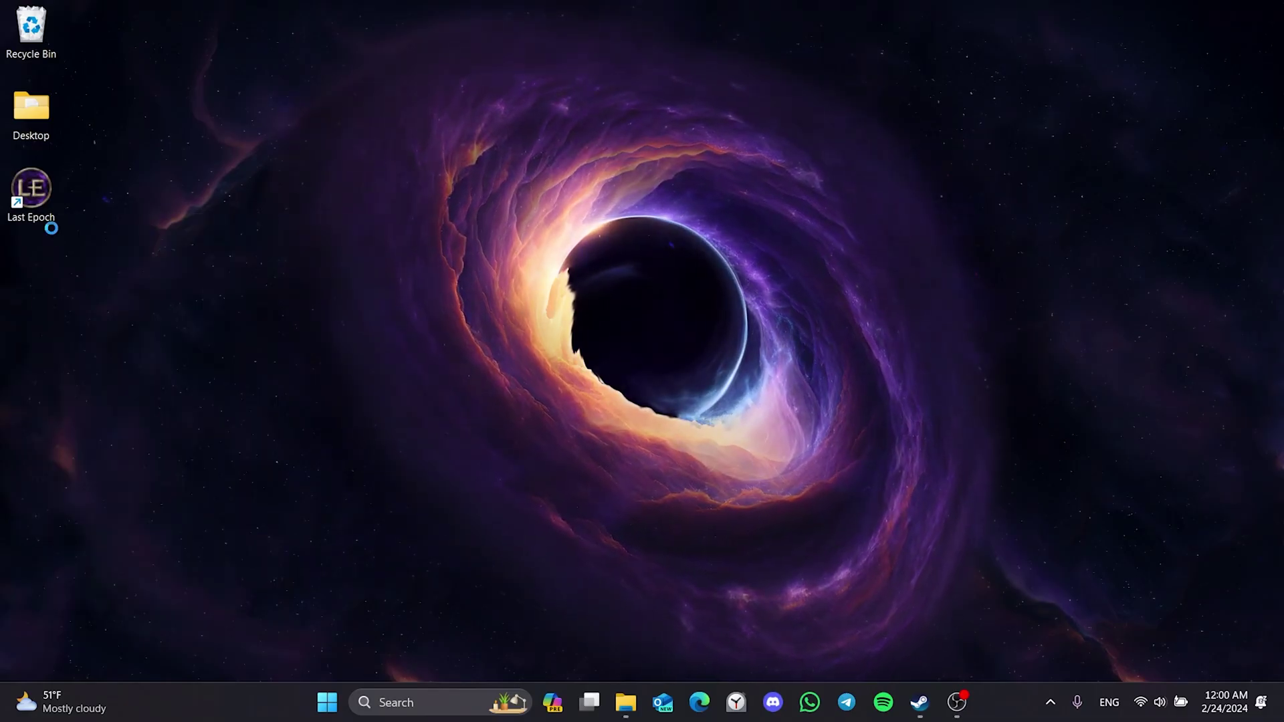
- Delete Eleventh Hour Games from LocalLow and close File Explorer
left_click(635, 704)
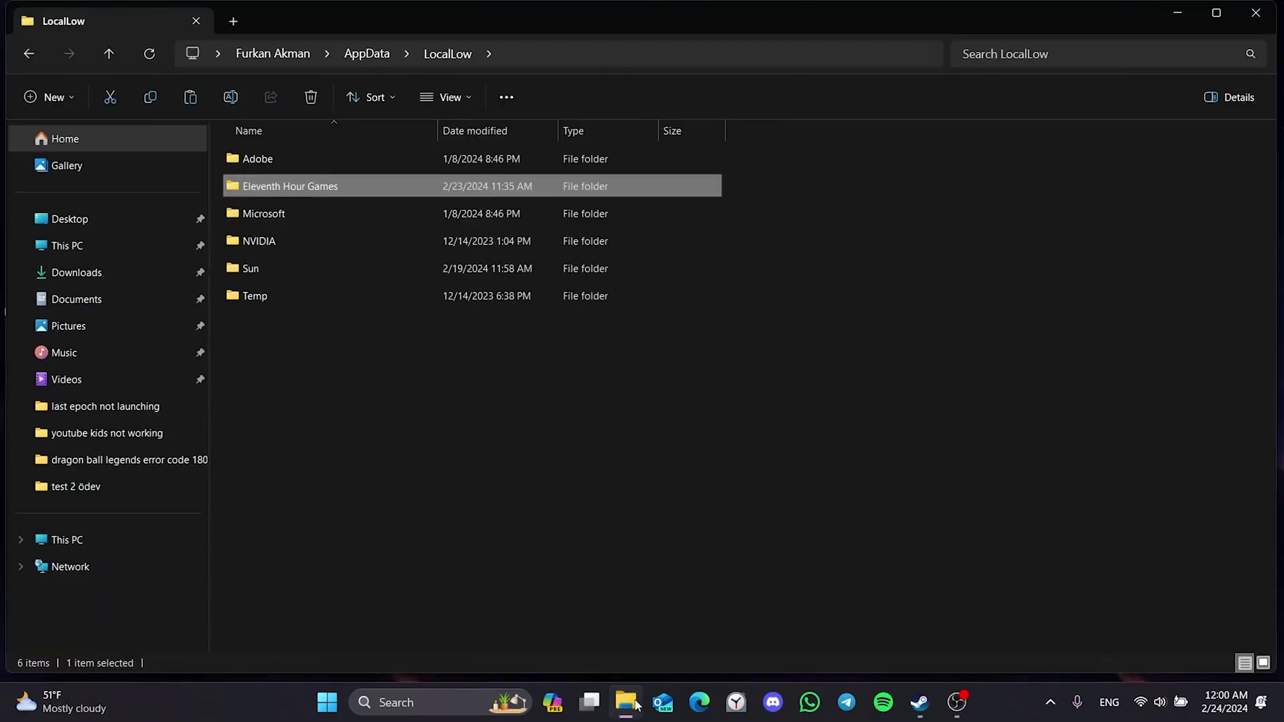
right_click(345, 186)
left_click(481, 179)
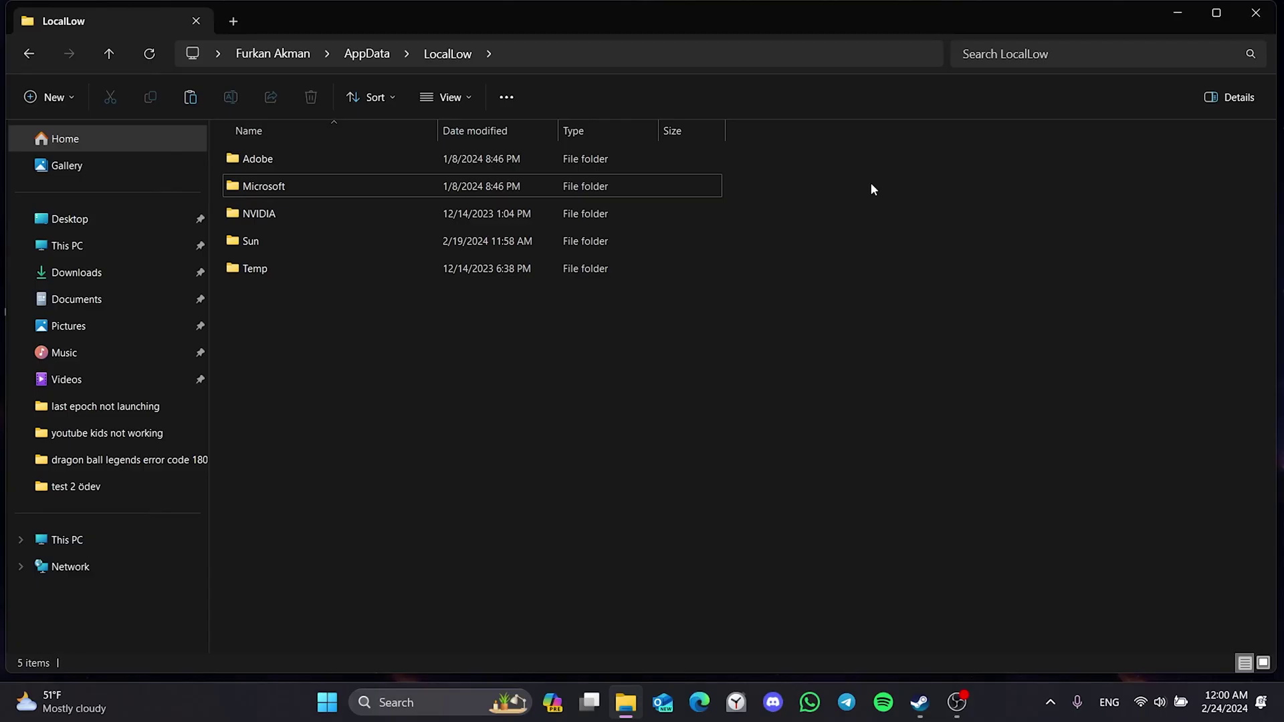
left_click(1255, 12)
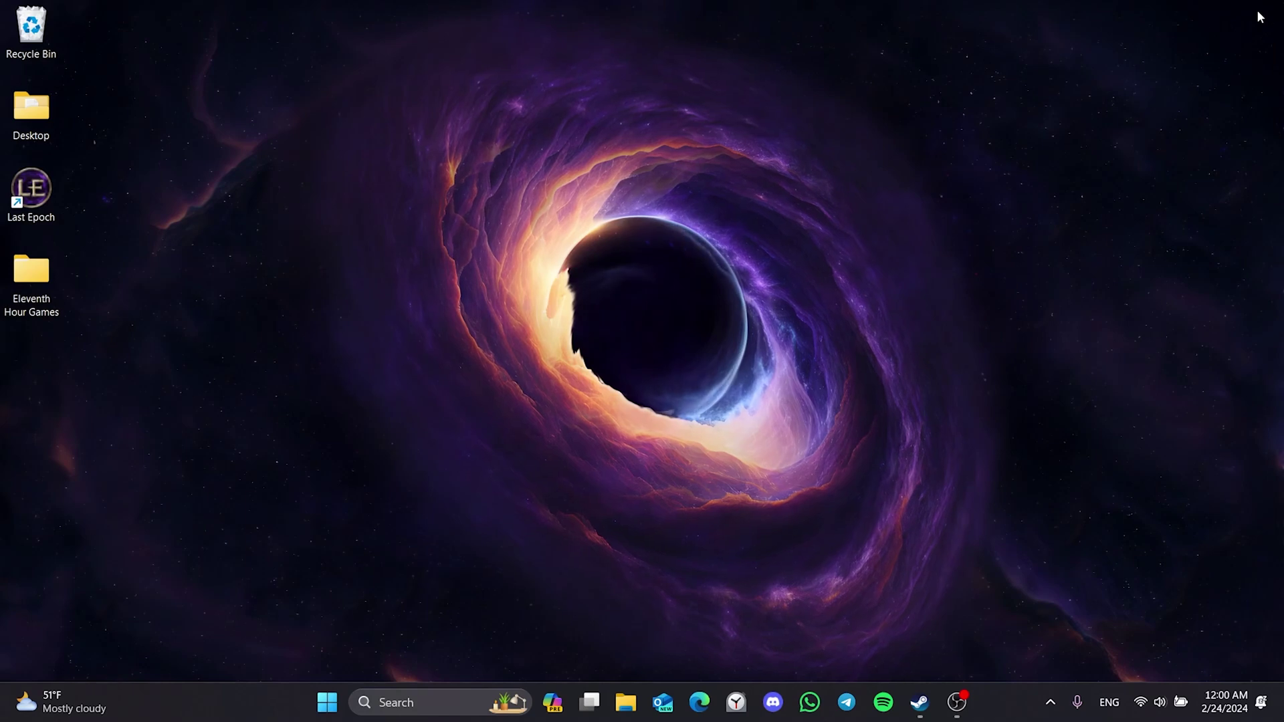
left_click(441, 696)
type("task manager")
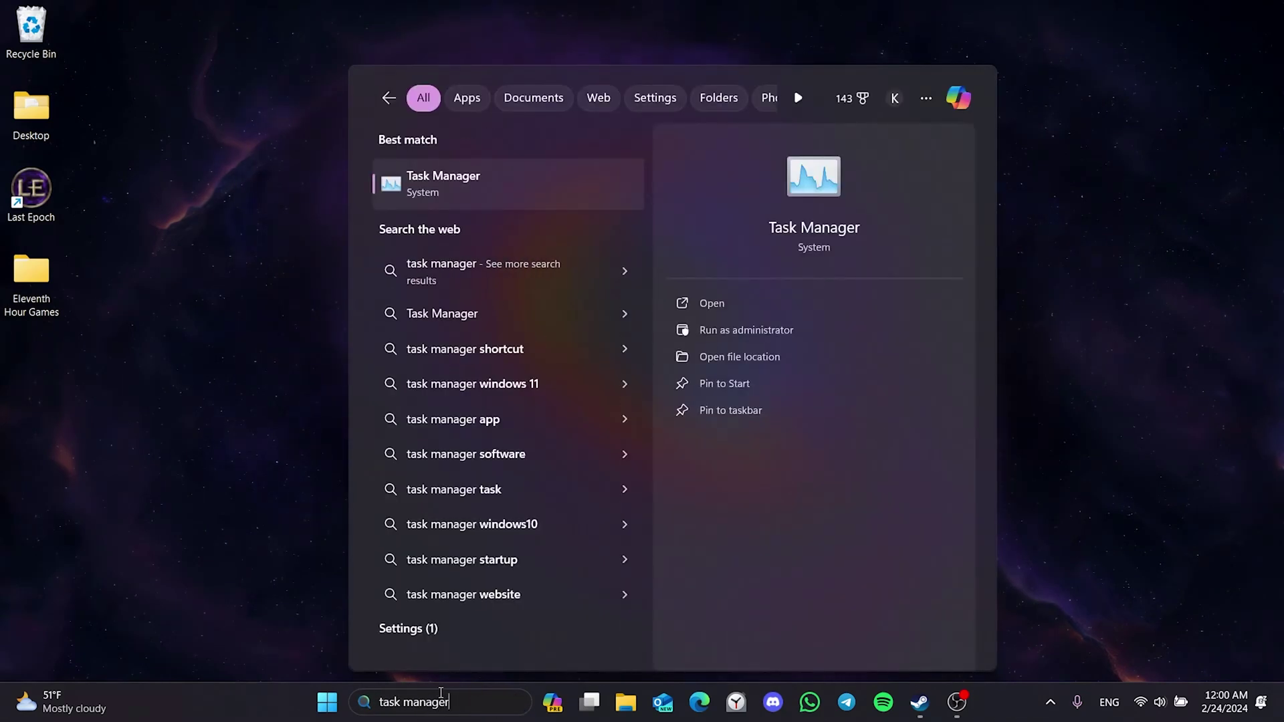
left_click(454, 195)
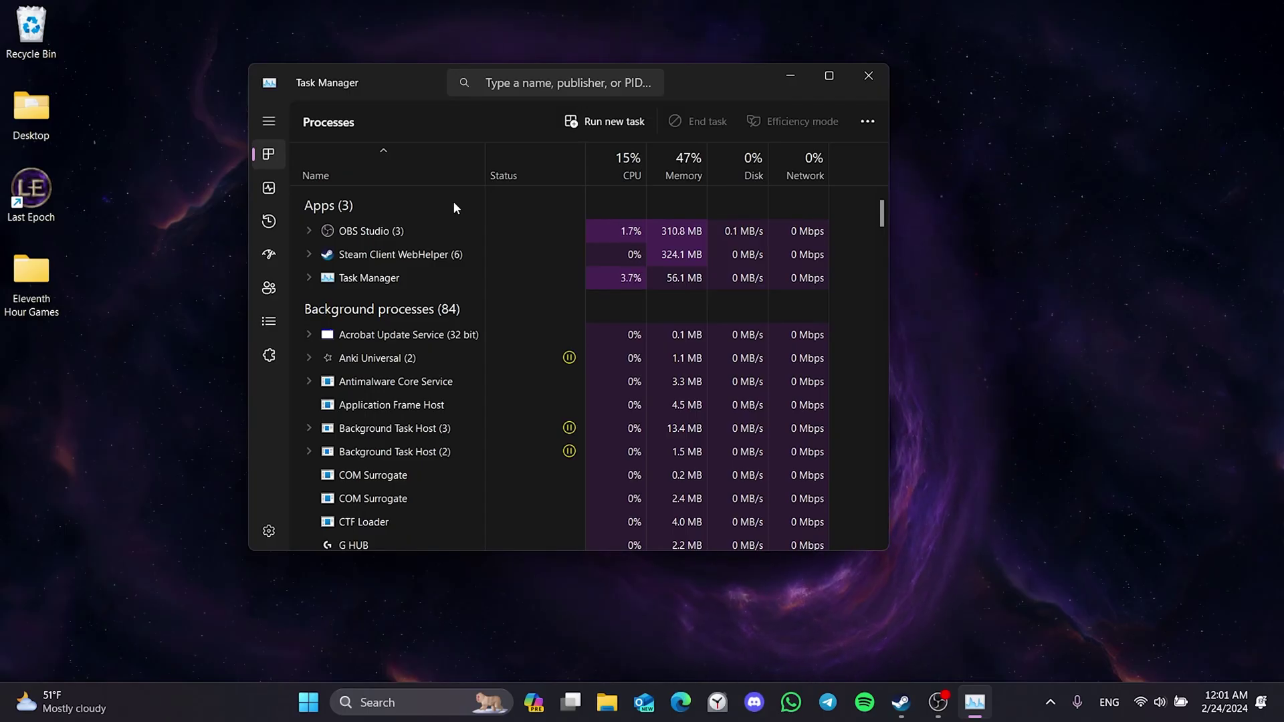
scroll(561, 214, "down", 2)
scroll(561, 212, "down", 12)
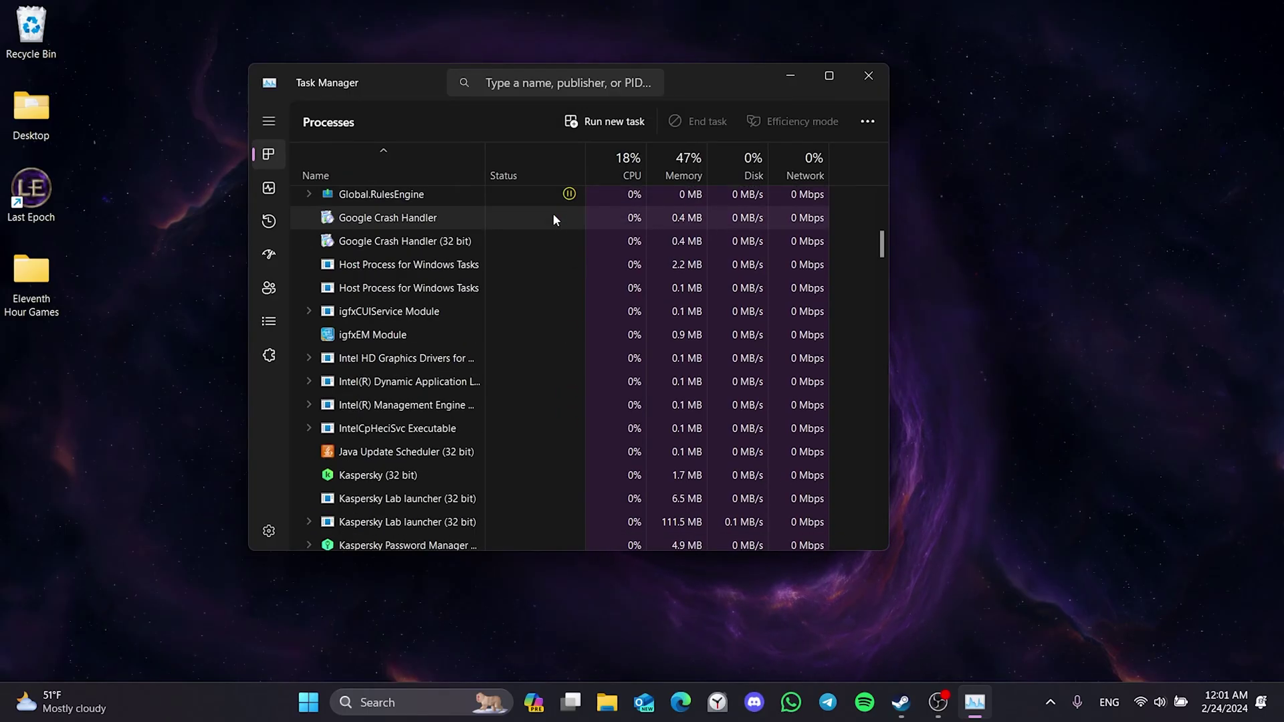
scroll(551, 220, "down", 4)
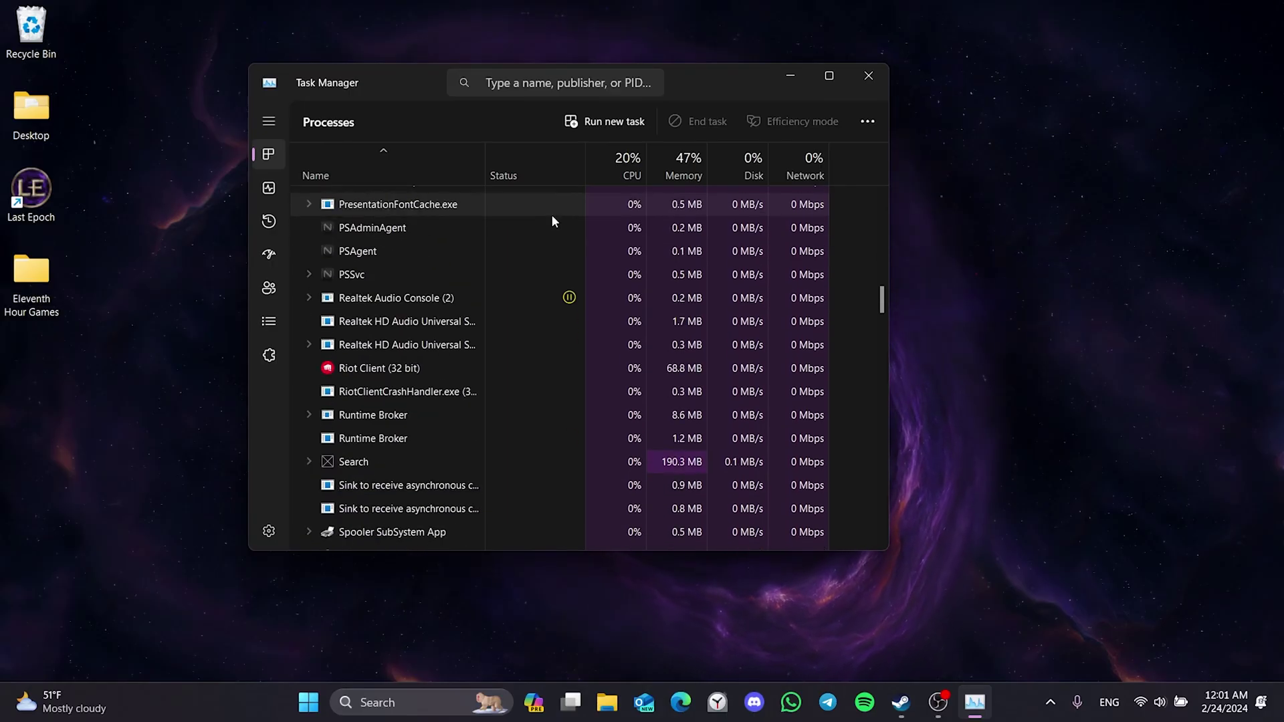
left_click(869, 77)
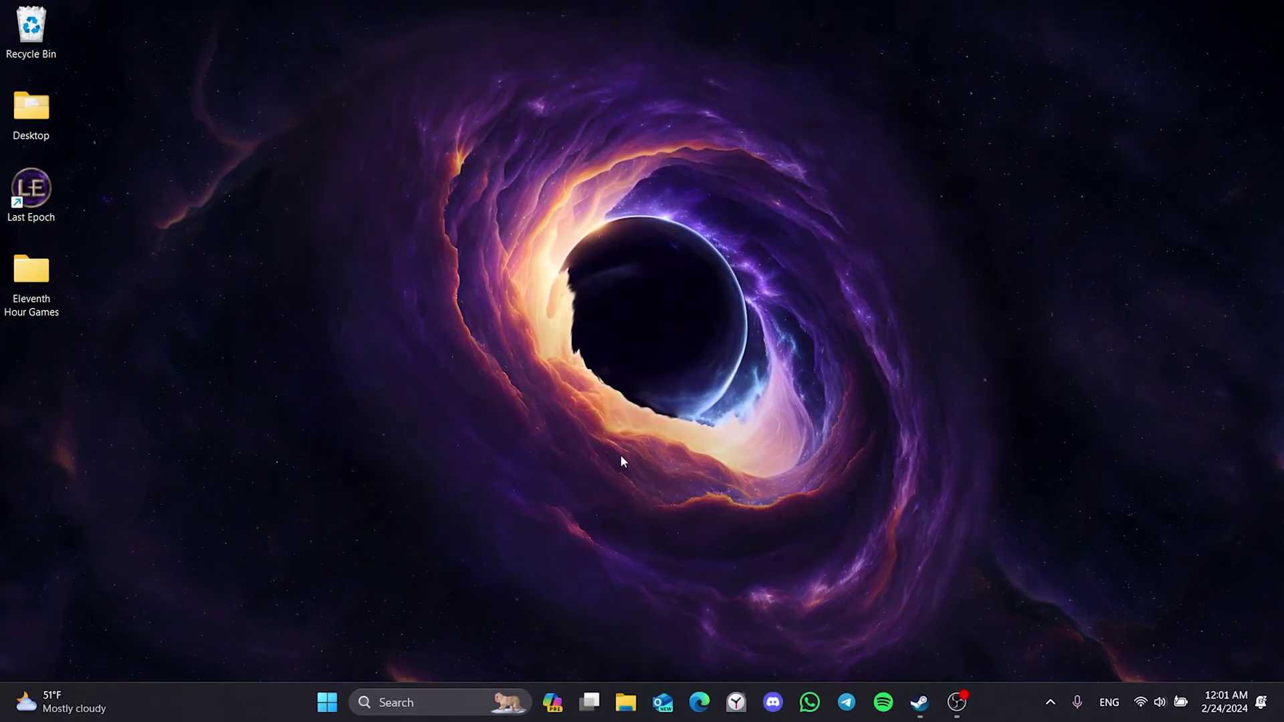
- Search 'dis' and launch Discord
left_click(453, 707)
type("dis")
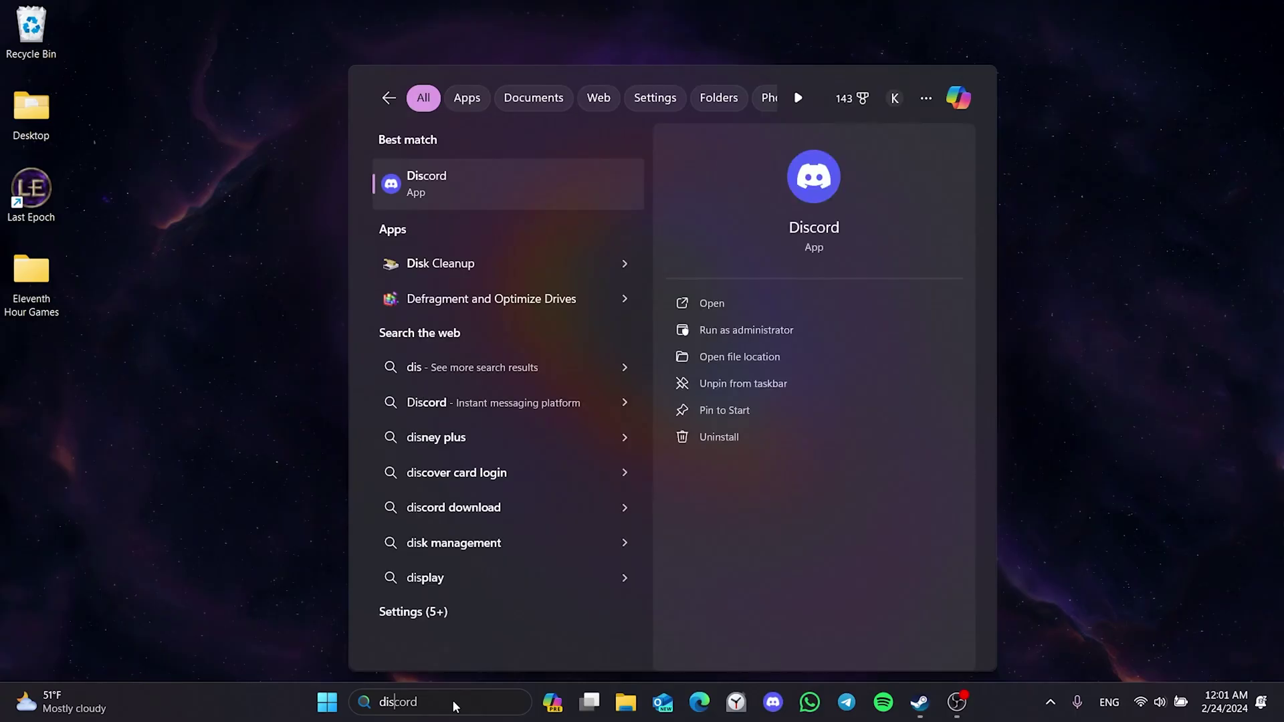
left_click(434, 202)
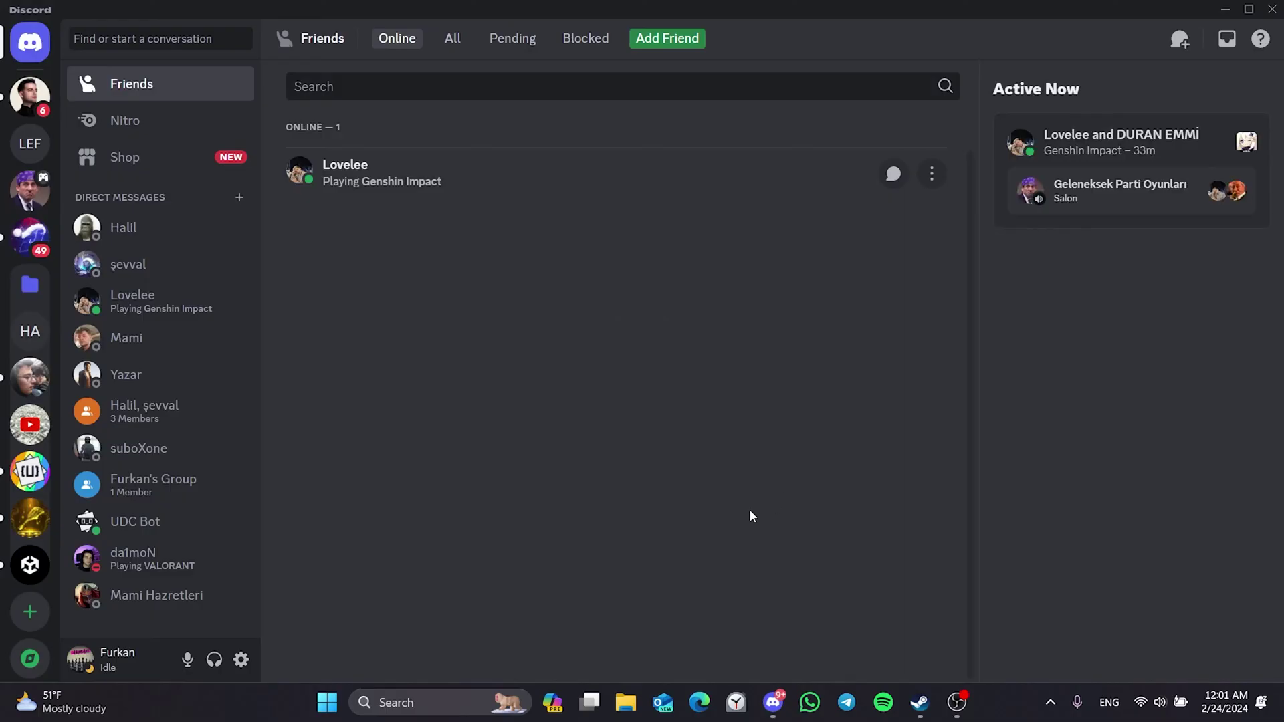
- Leave Enable in-game overlay switched off under Game Overlay settings, then close Discord
left_click(250, 663)
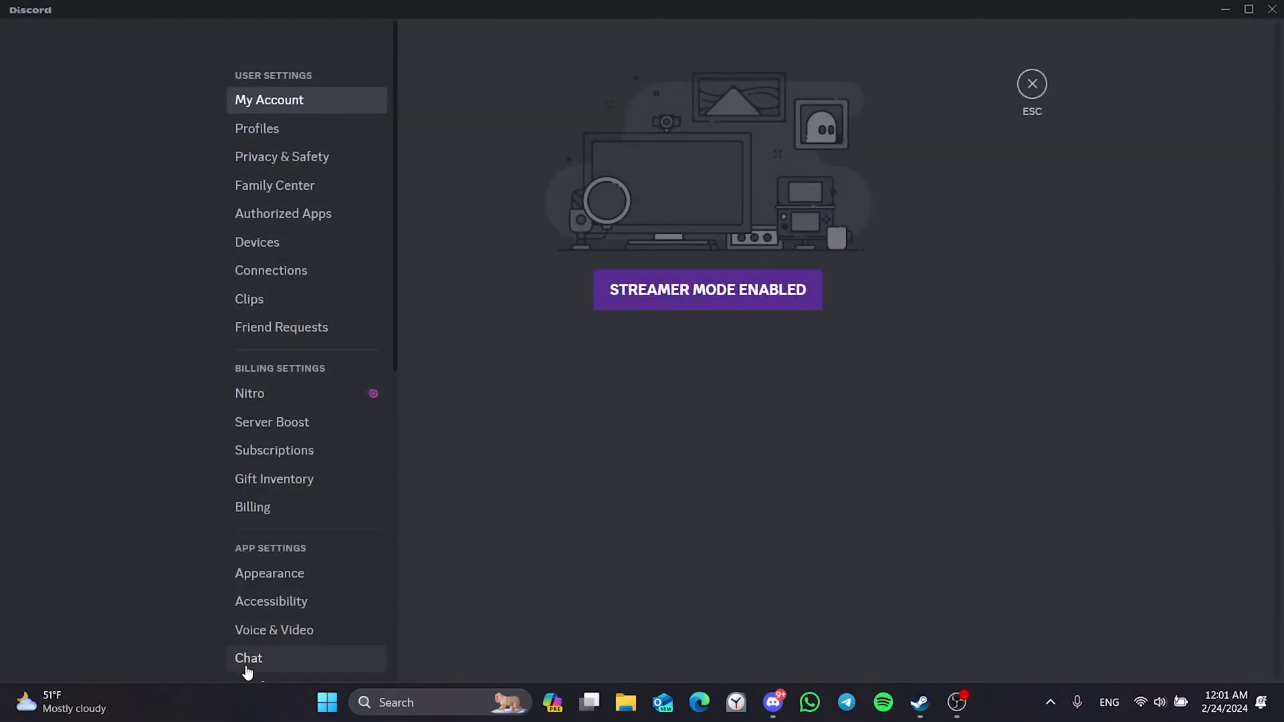
scroll(321, 508, "down", 6)
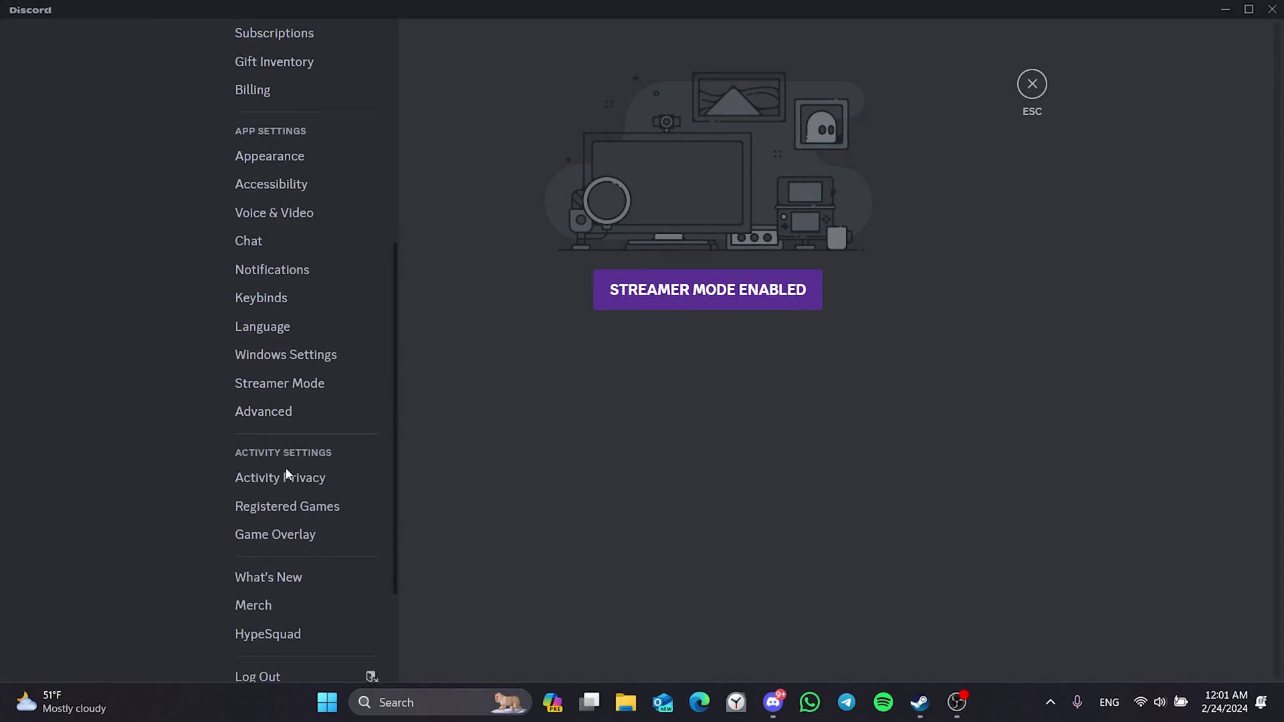
left_click(279, 532)
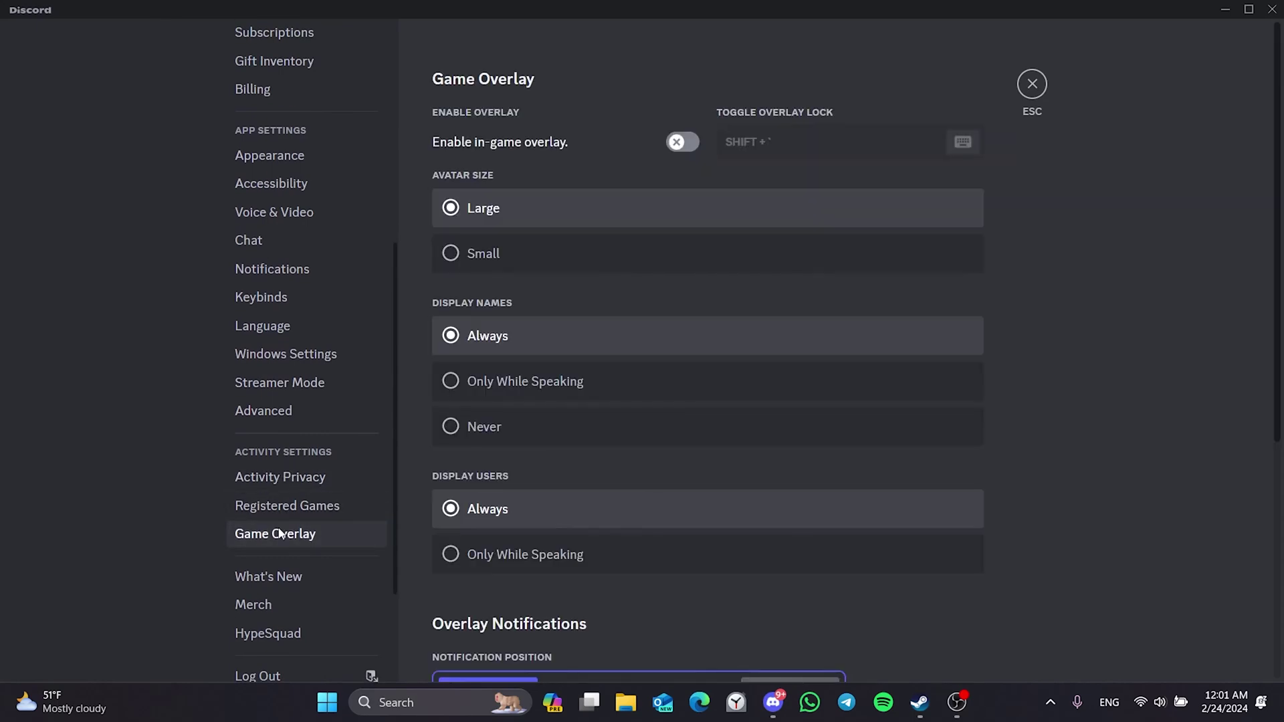
left_click(678, 146)
left_click(678, 146)
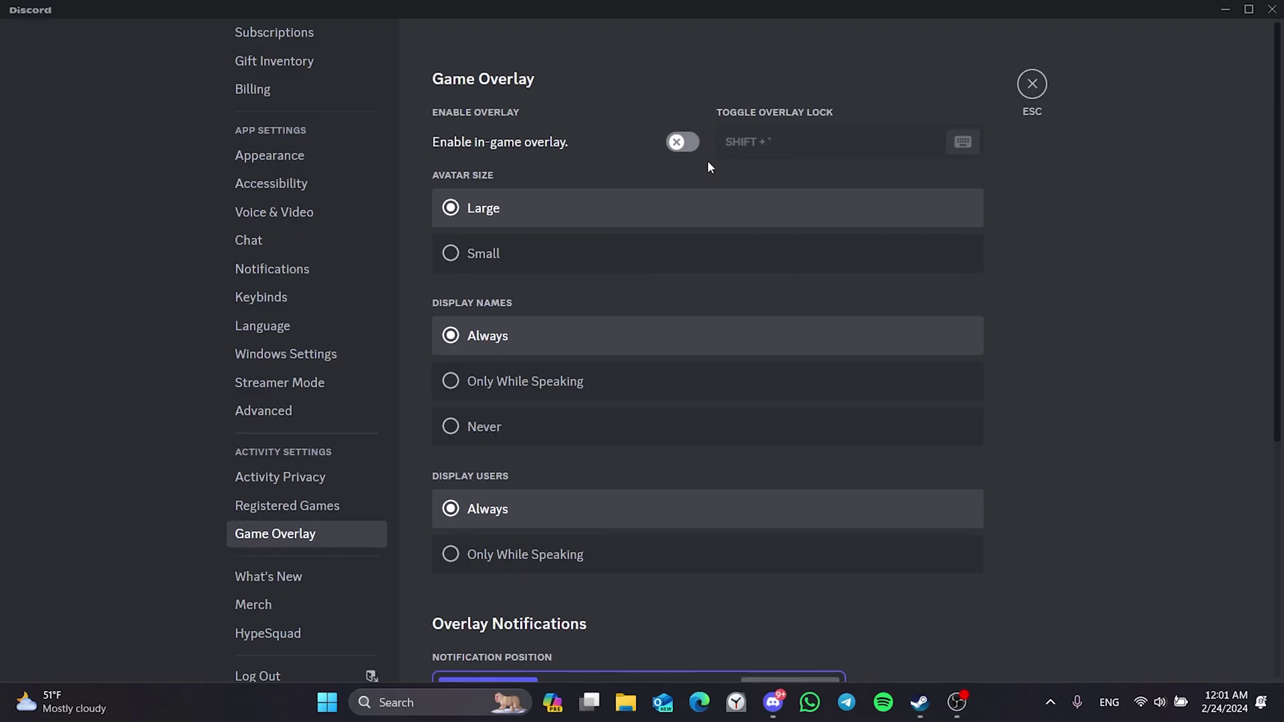
left_click(1272, 9)
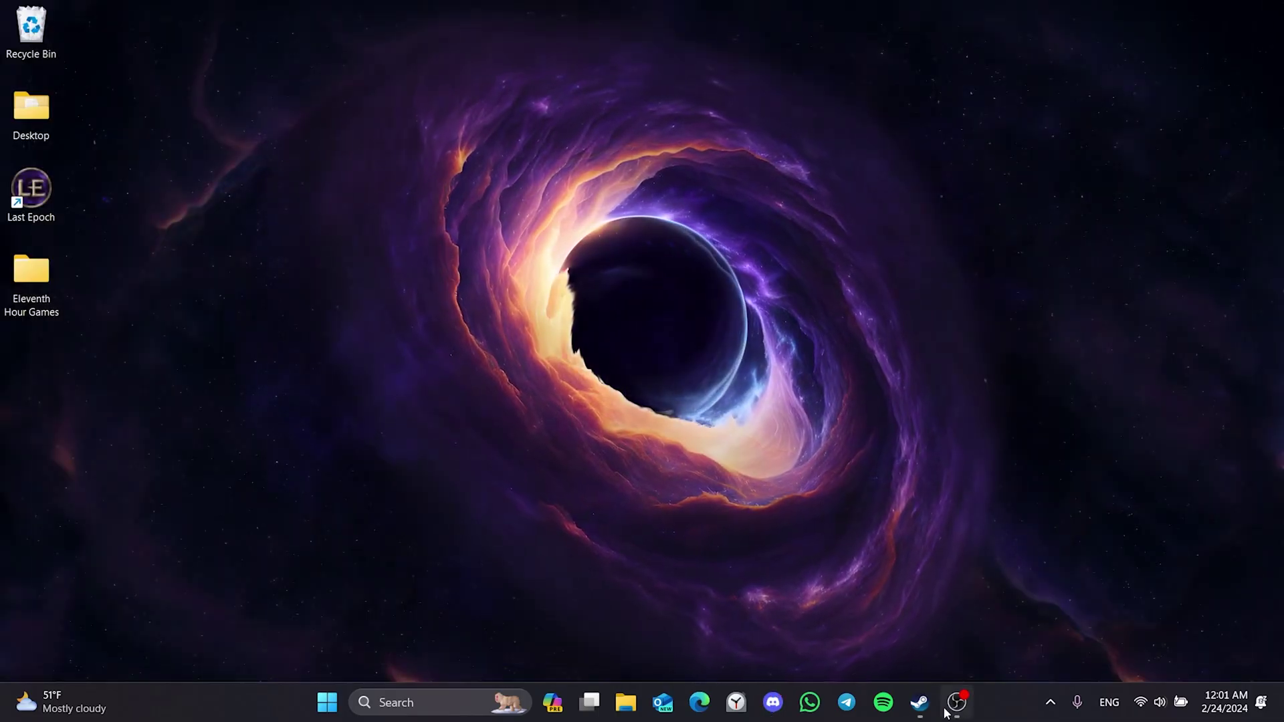
- Open and close Last Epoch's properties in the Steam library
left_click(920, 714)
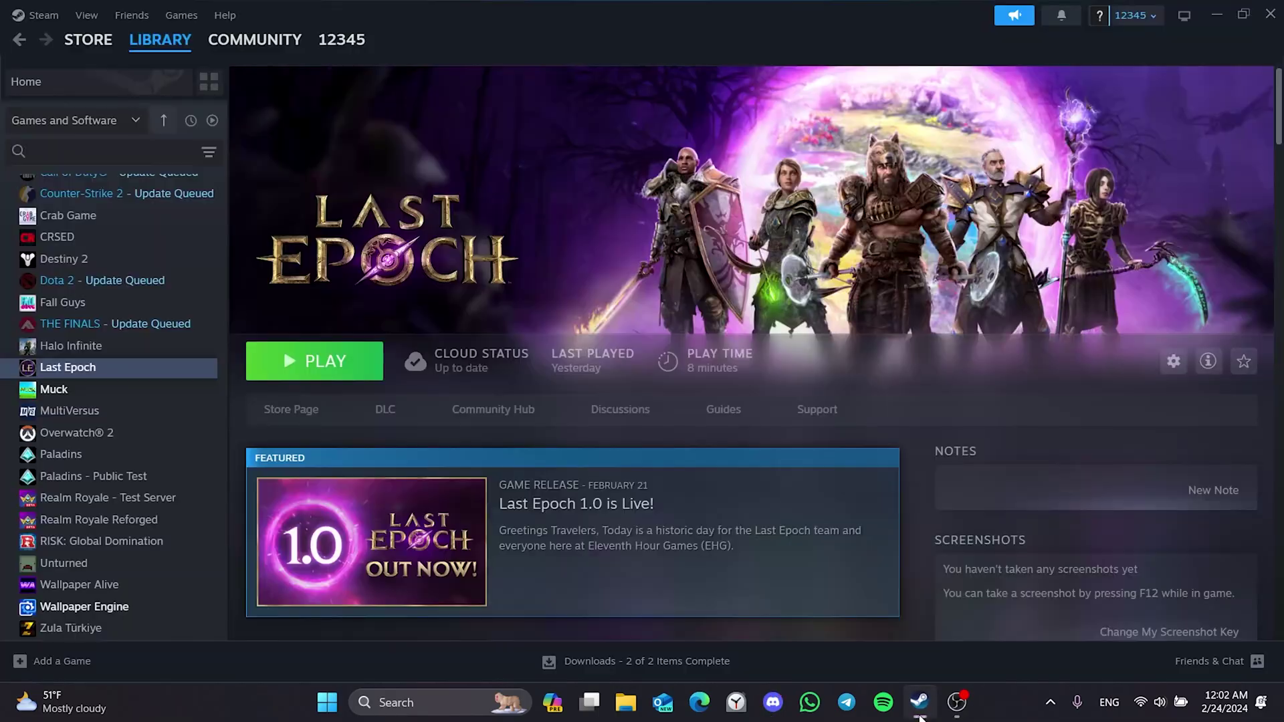
right_click(88, 371)
left_click(130, 504)
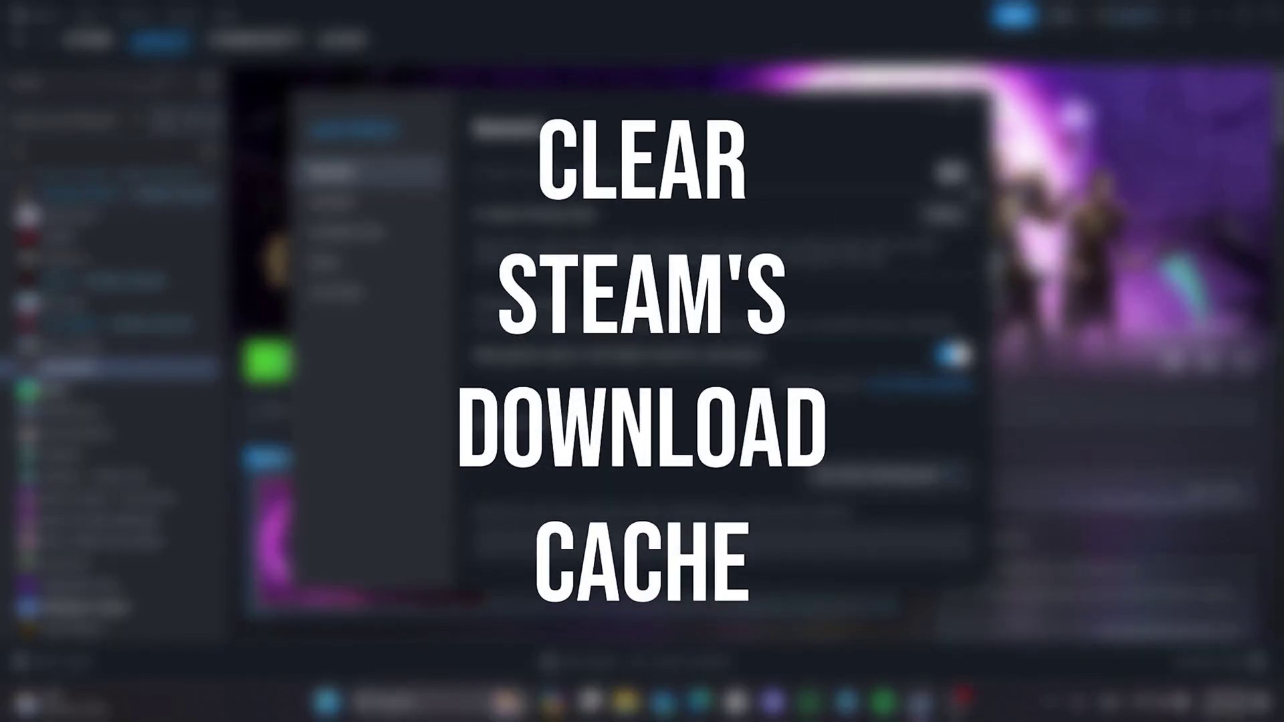
left_click(970, 111)
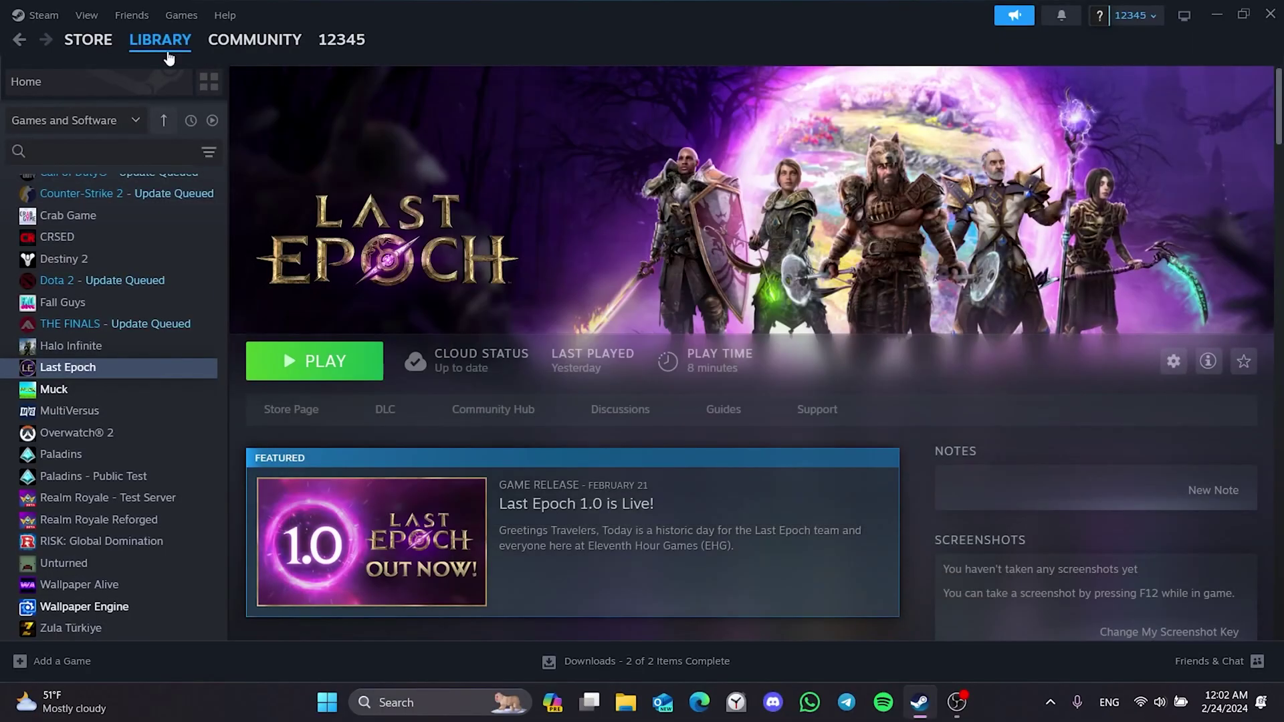
- Clear Steam's download cache from Settings > Downloads and confirm
left_click(46, 16)
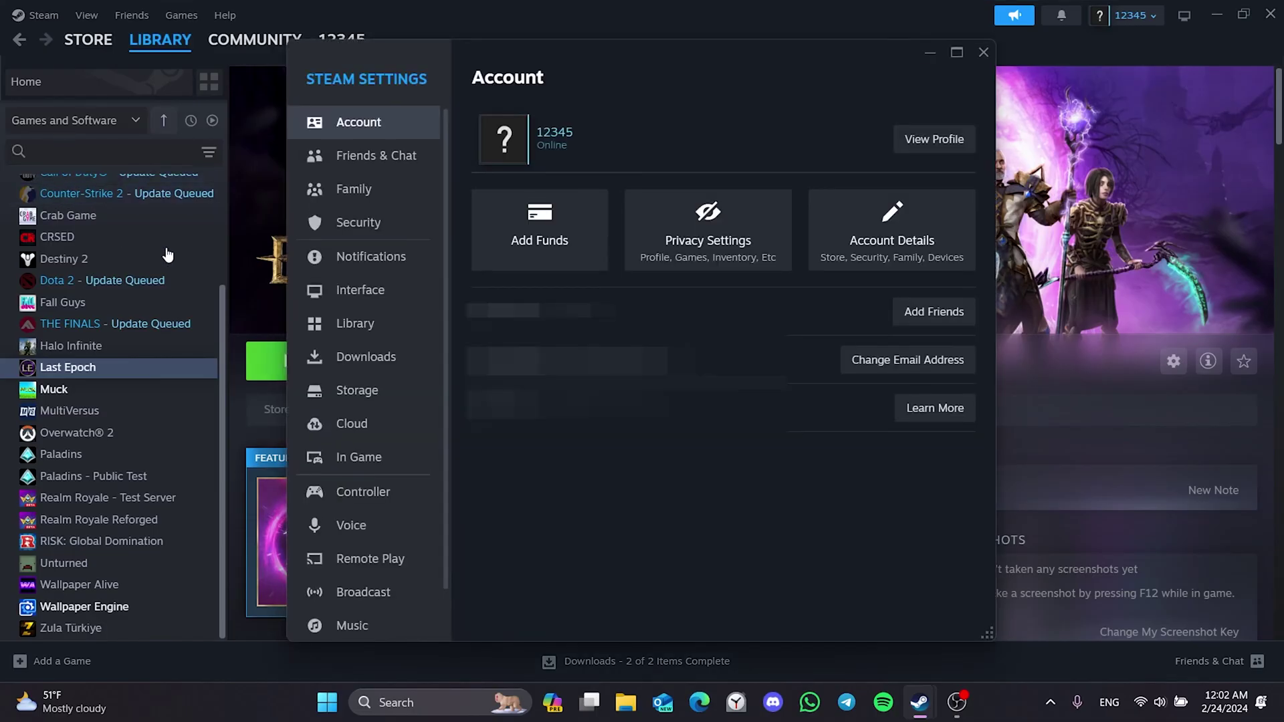
left_click(359, 371)
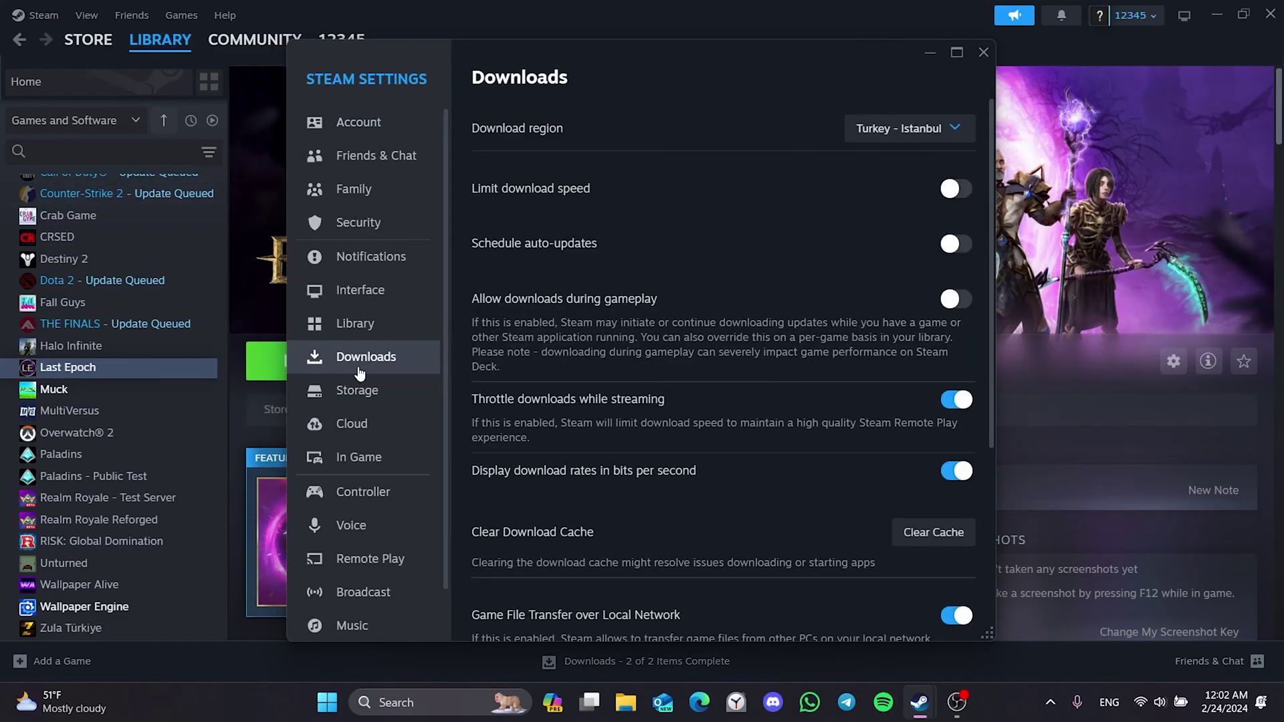
scroll(777, 416, "down", 5)
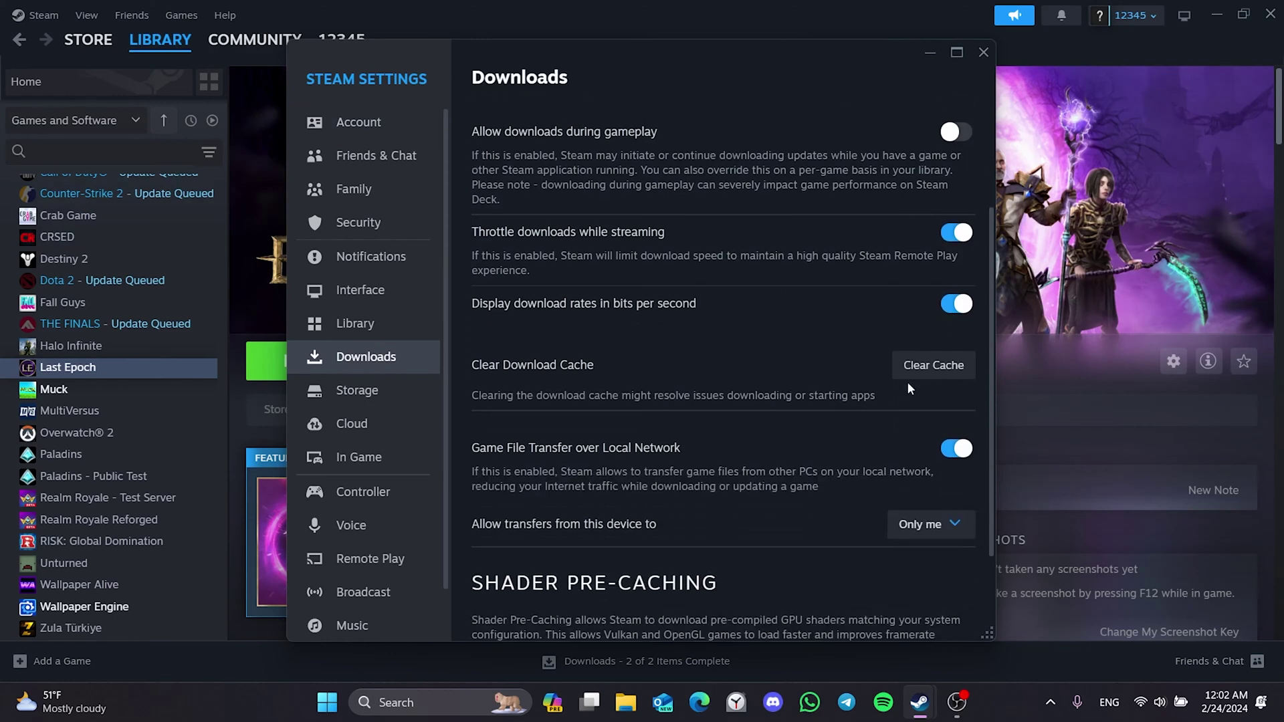
left_click(929, 366)
left_click(777, 394)
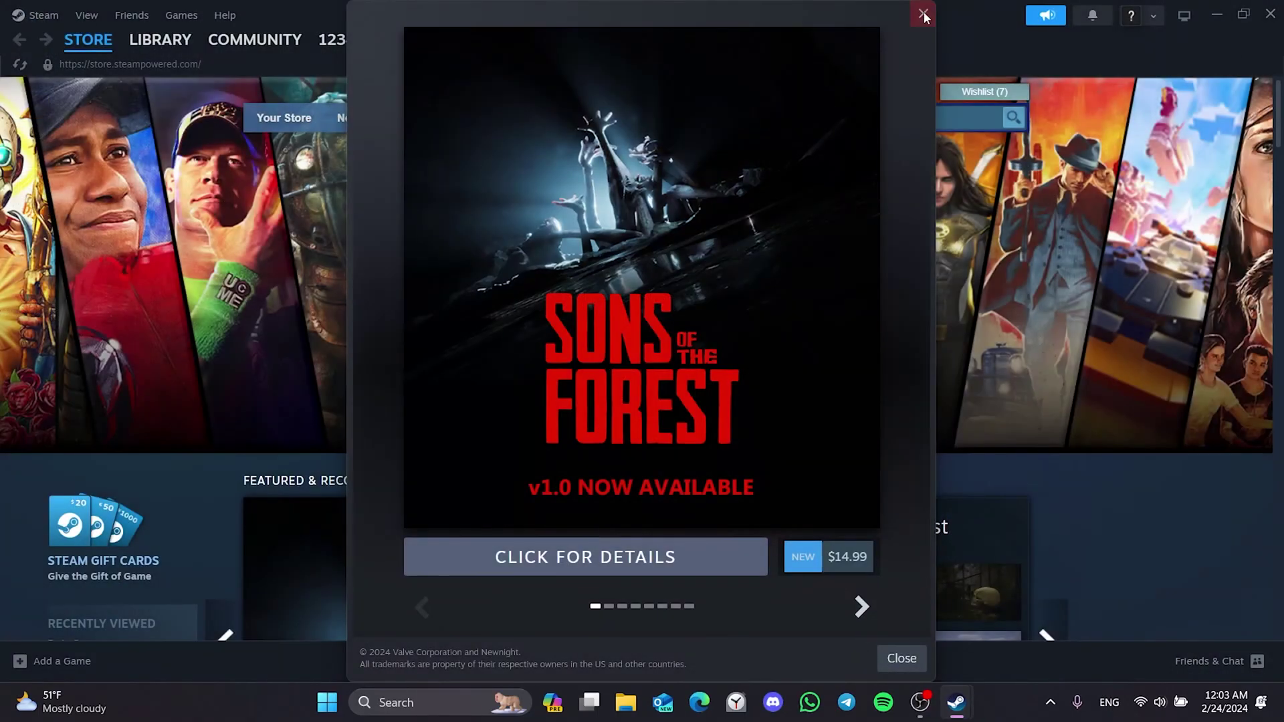
left_click(925, 11)
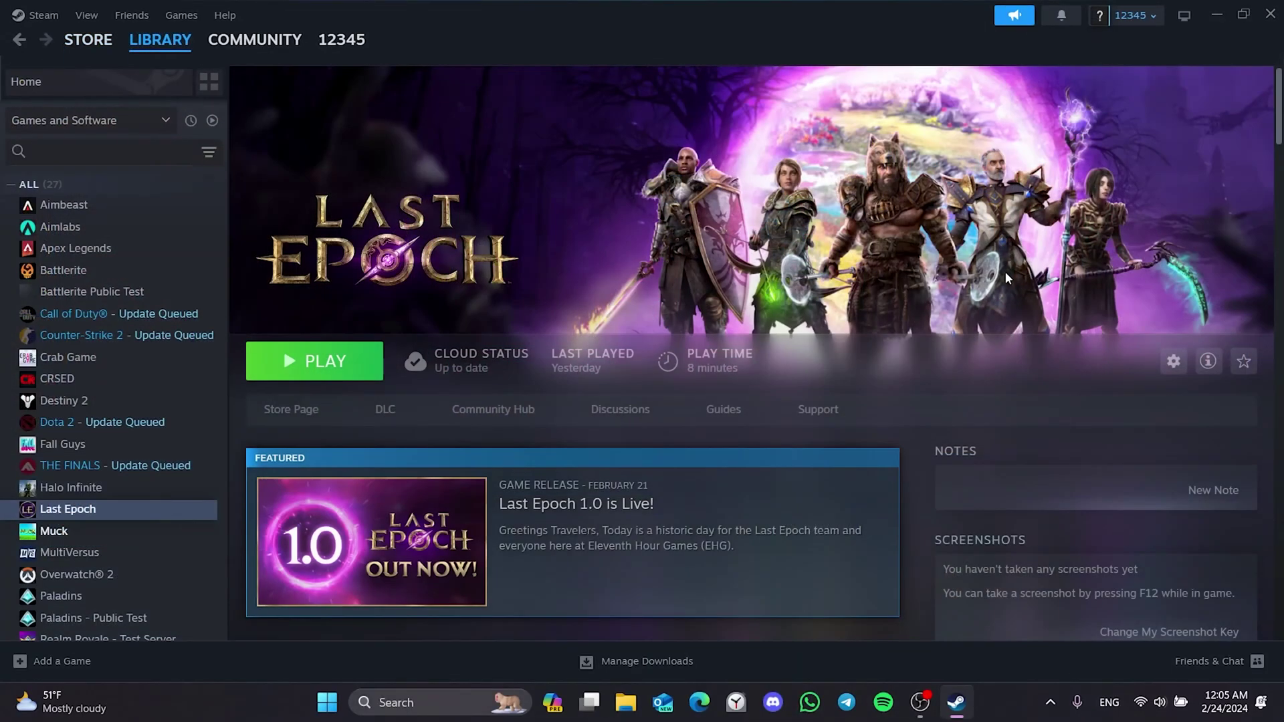
- Open Last Epoch's install folder via Manage > Browse local files in the Steam library
right_click(85, 512)
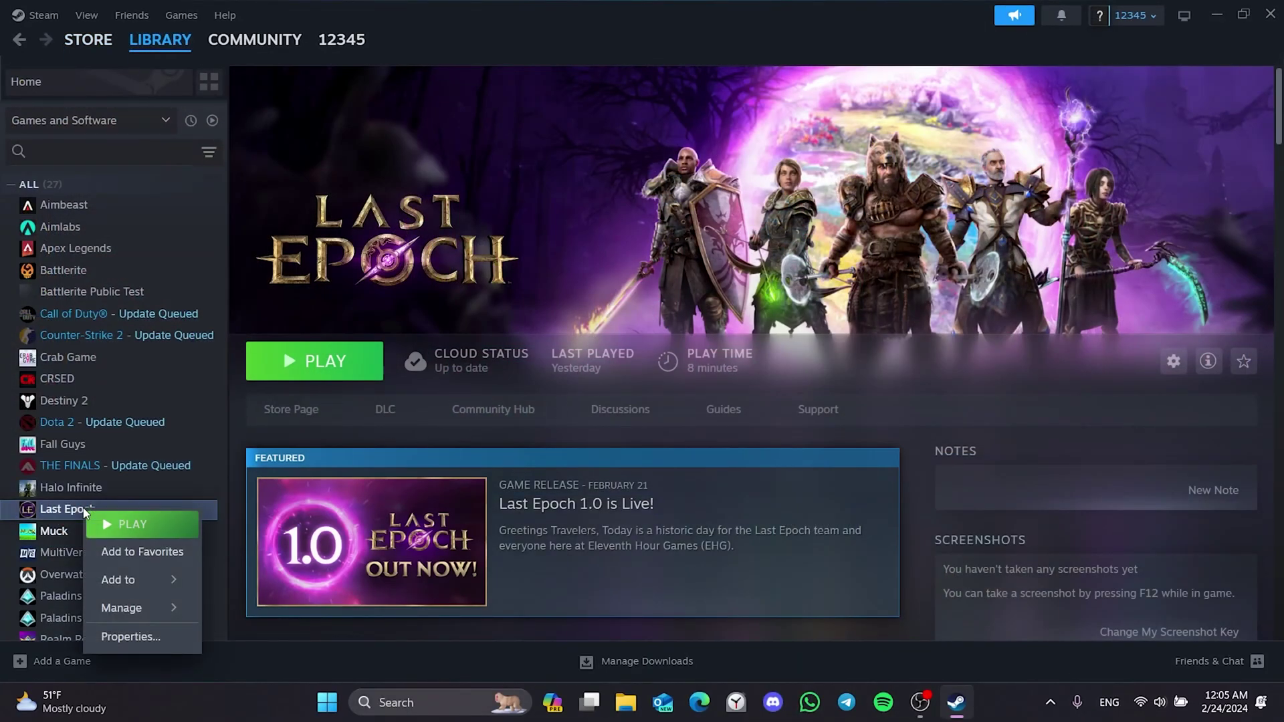
mouse_move(112, 614)
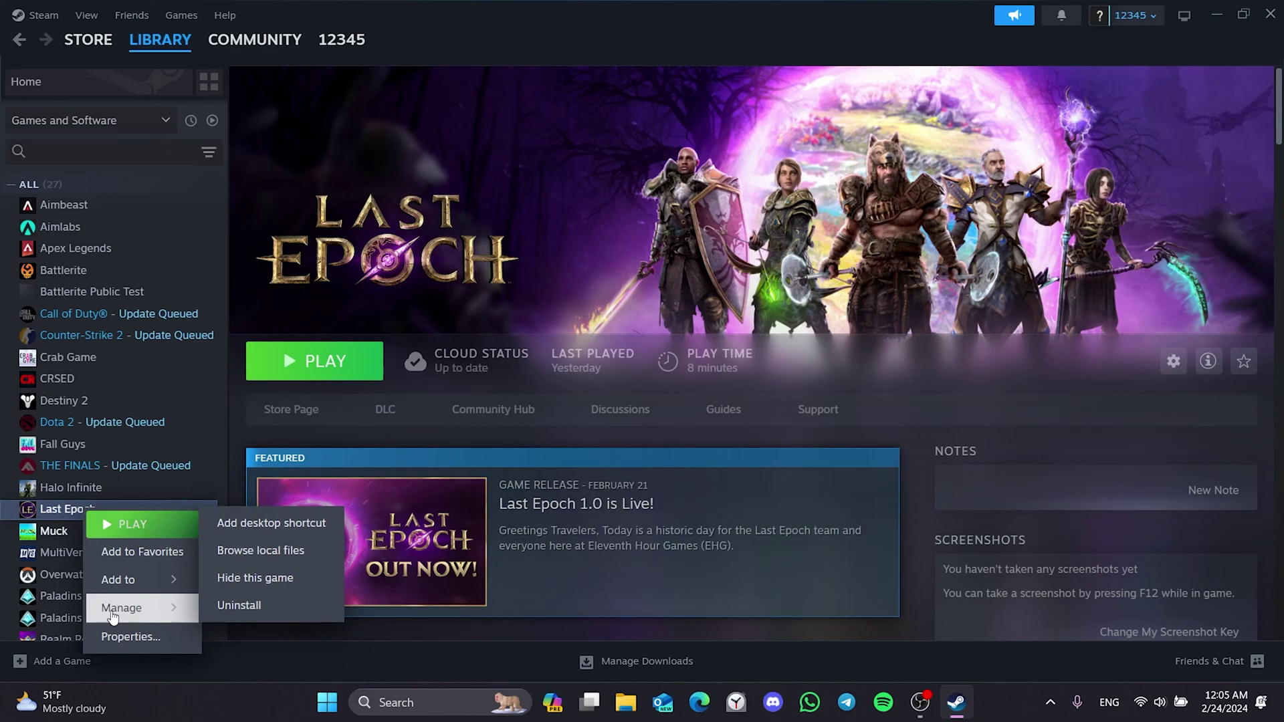
left_click(247, 551)
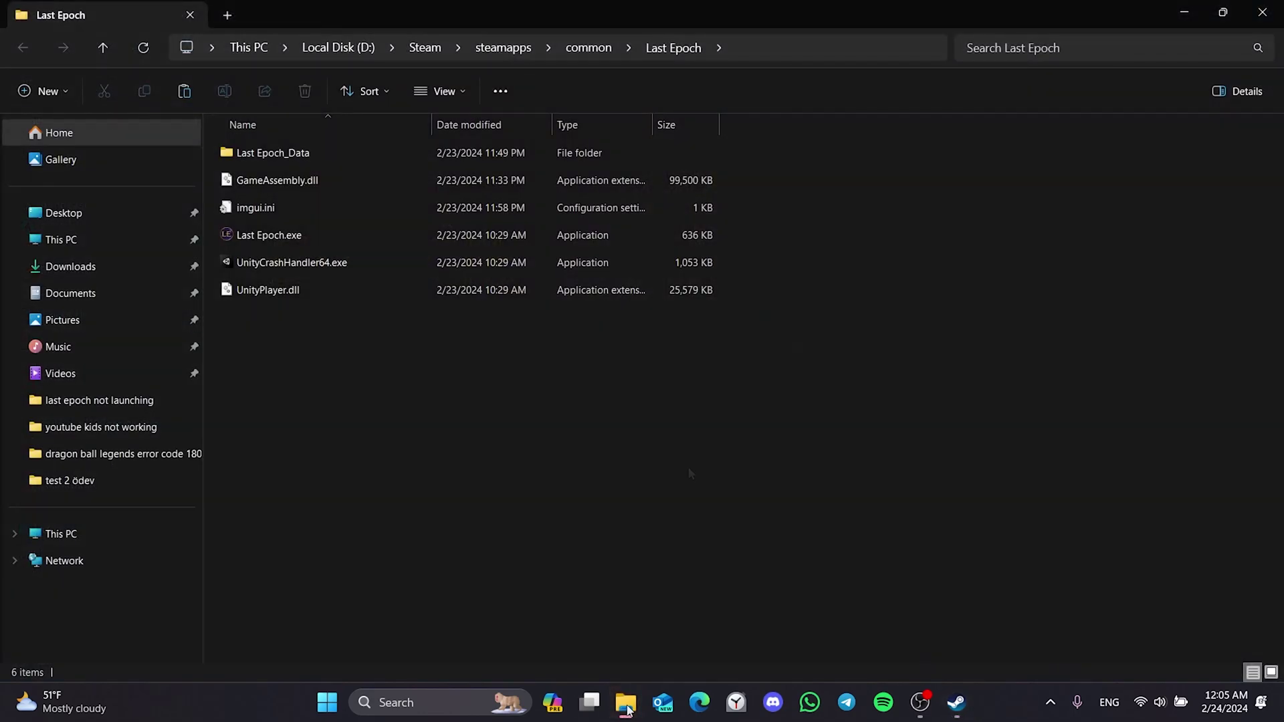
- Set Last Epoch.exe to Windows 8 compatibility mode, untick Run as administrator, and apply
left_click(287, 234)
right_click(287, 233)
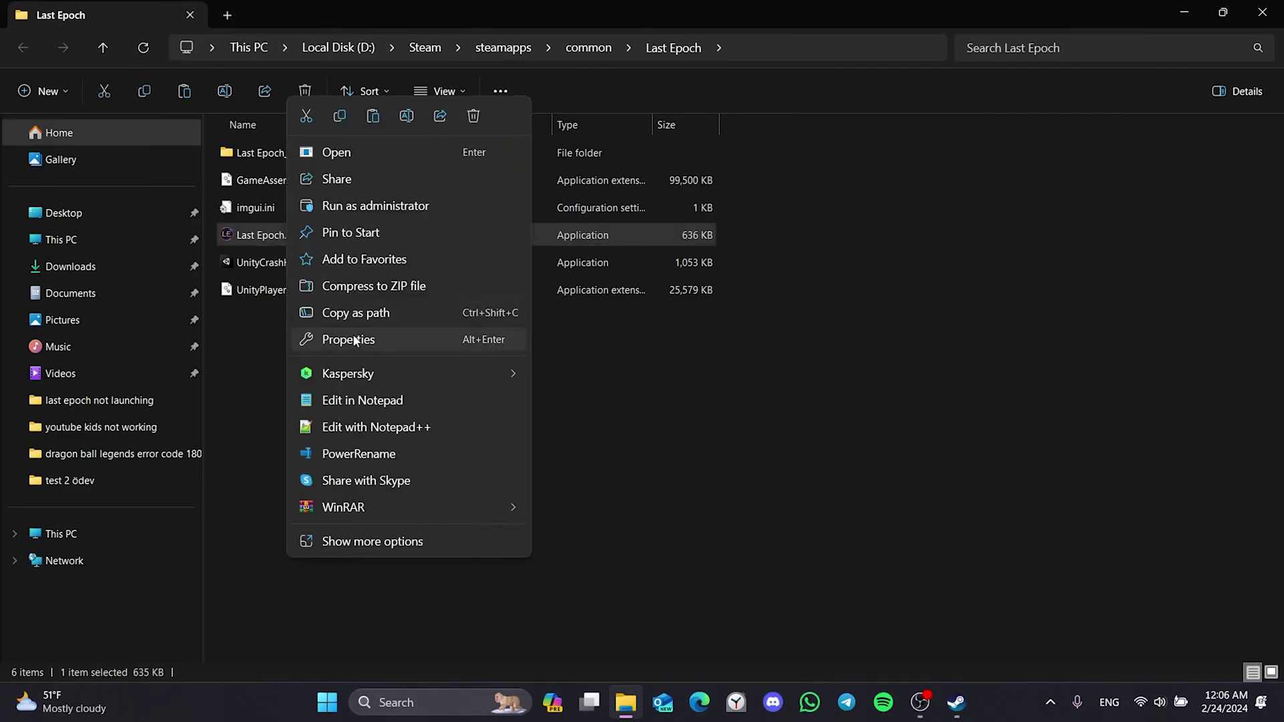
left_click(353, 335)
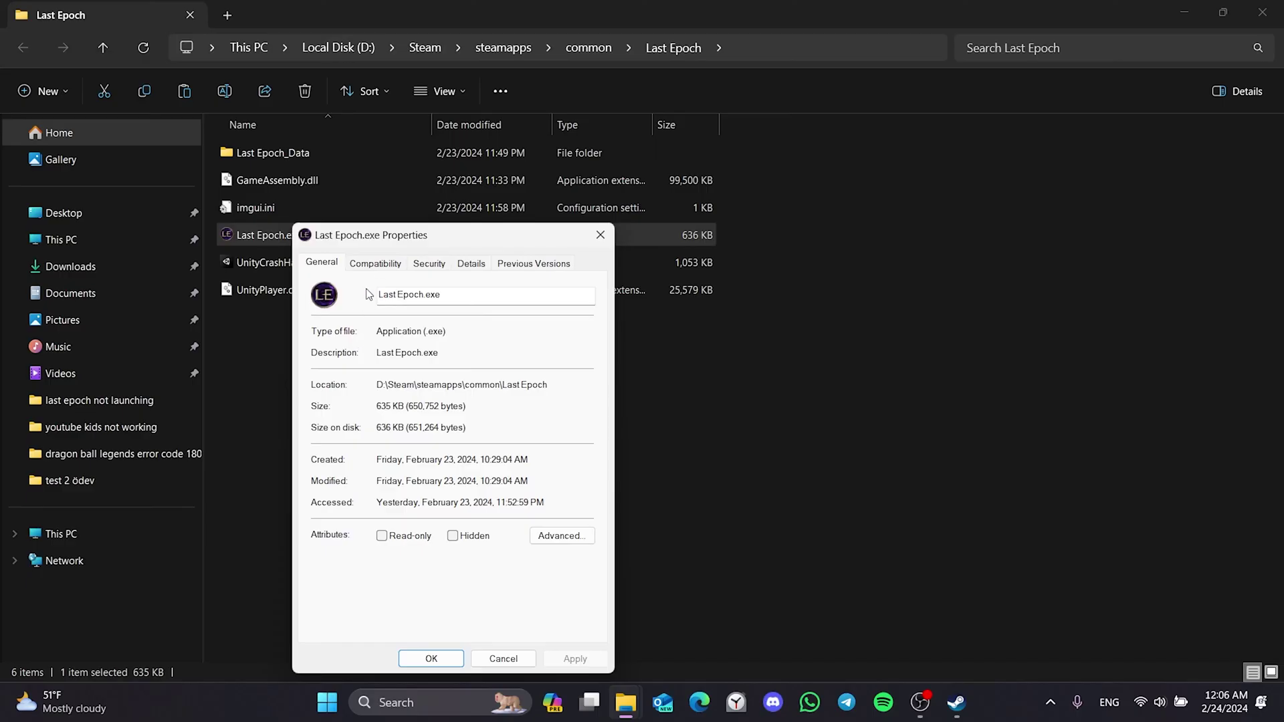
left_click(374, 265)
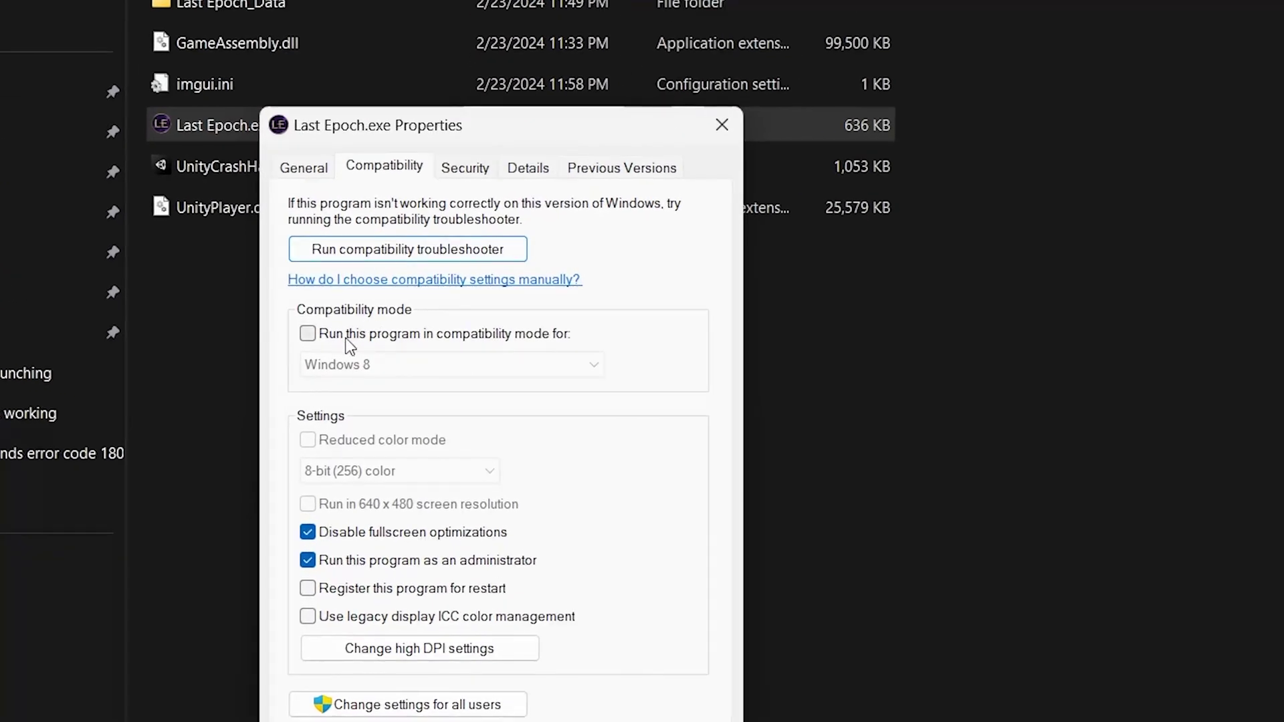
left_click(308, 338)
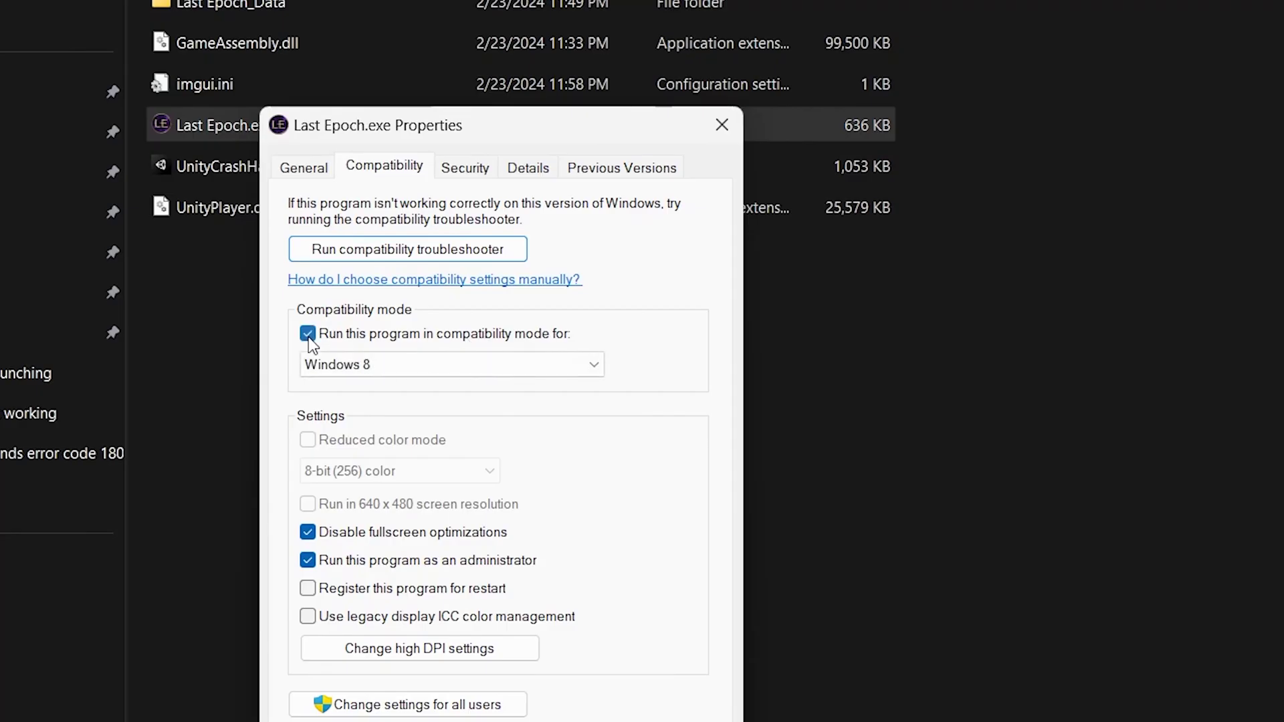
left_click(415, 364)
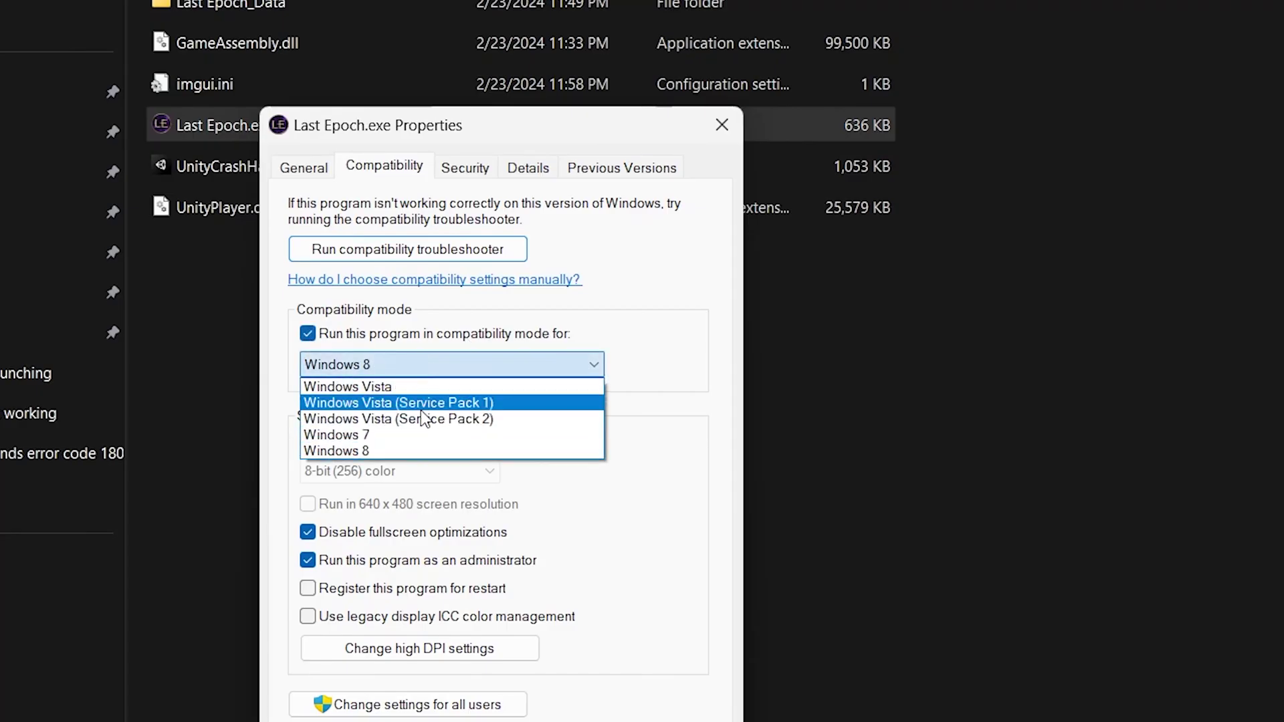
left_click(417, 454)
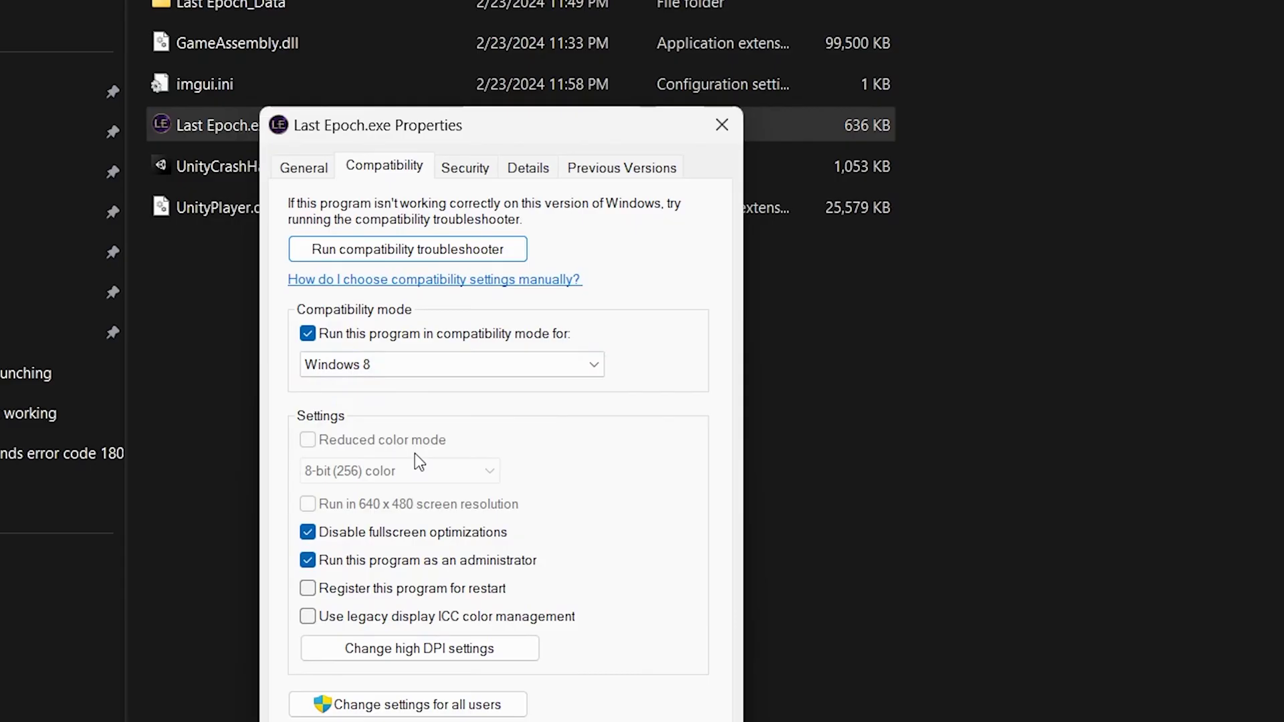
left_click(307, 560)
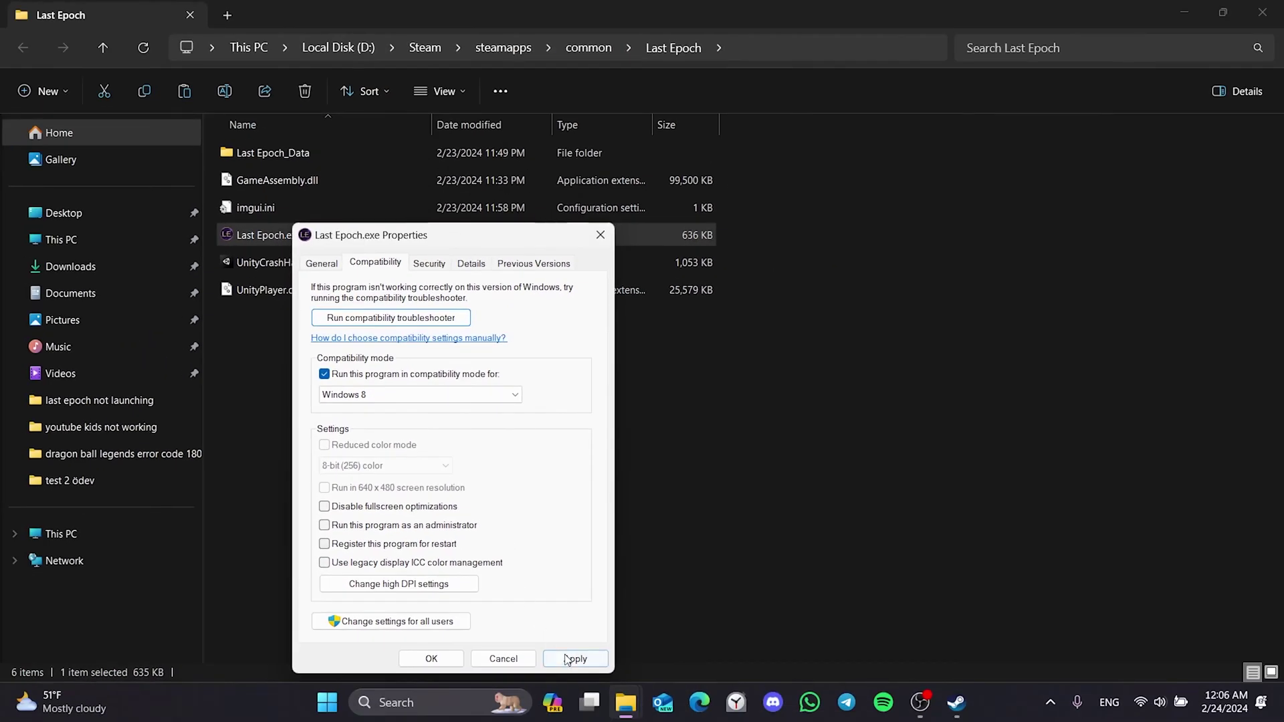
left_click(566, 660)
left_click(431, 658)
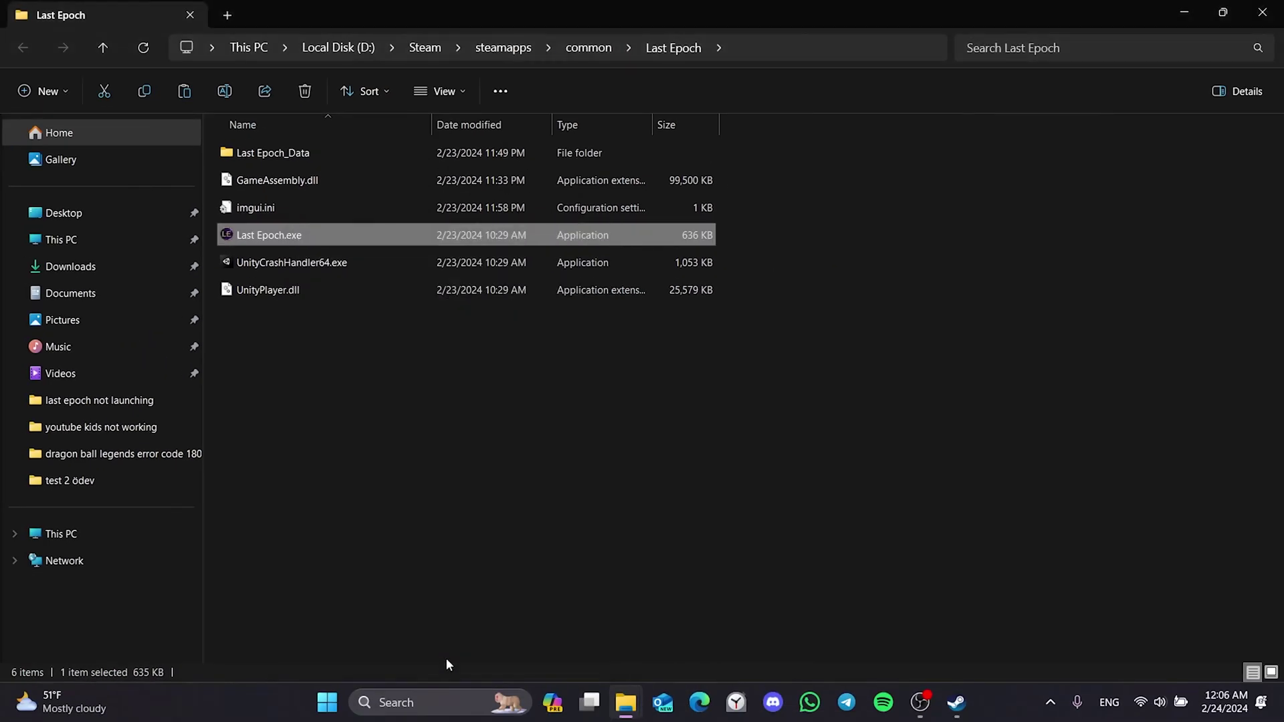
left_click(934, 345)
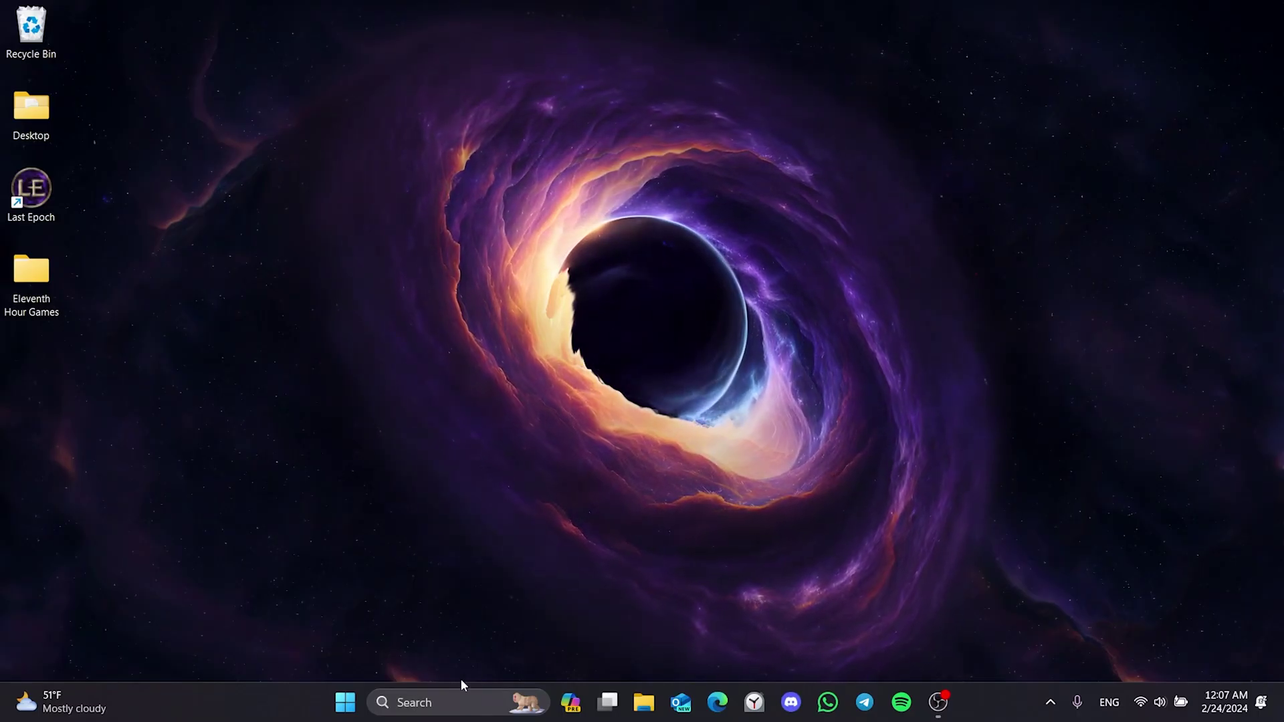
- Search 'view advanced' and open System Properties on the Advanced tab
left_click(437, 688)
type("view advanced")
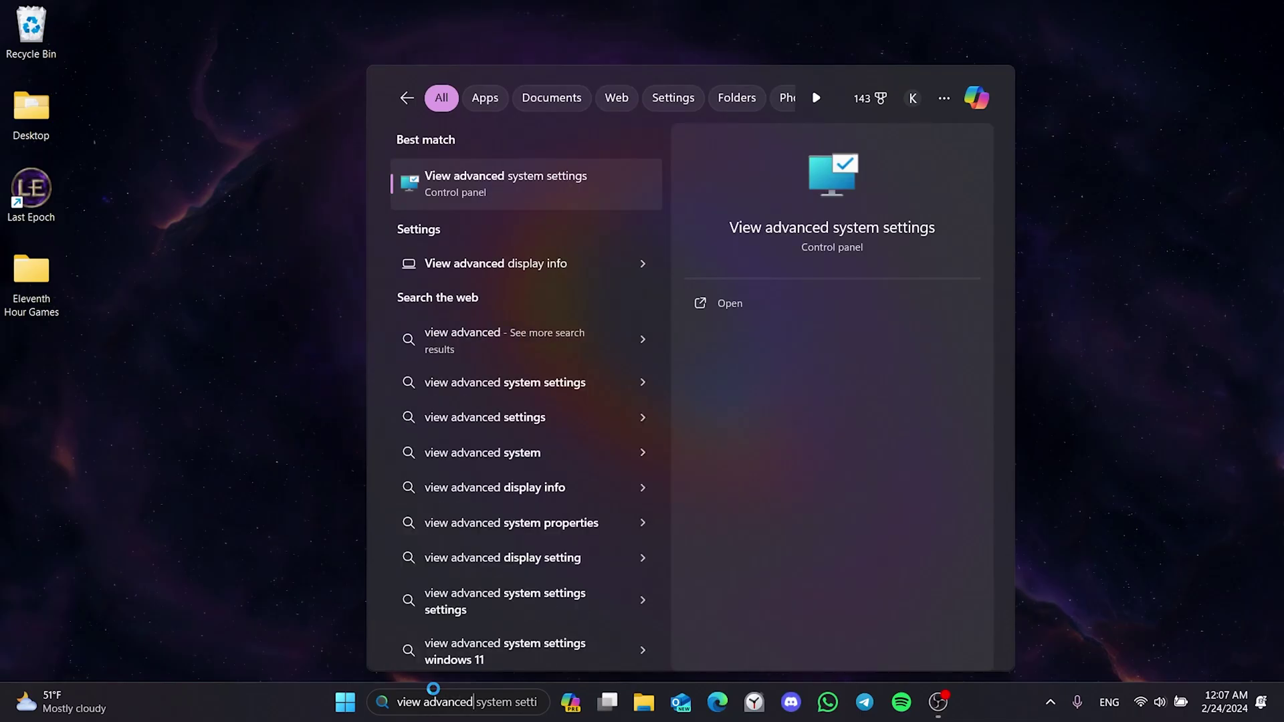
left_click(464, 195)
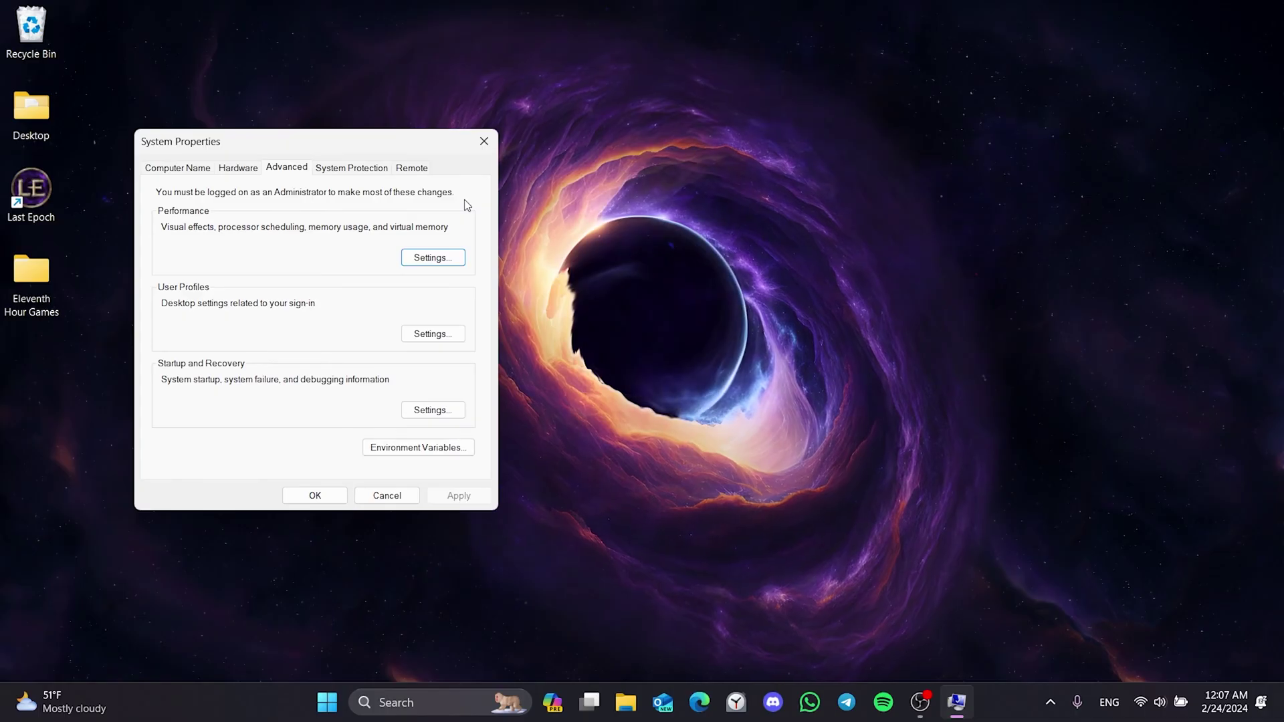
- Open the Virtual Memory dialog from the Advanced tab of Performance Options
left_click(441, 257)
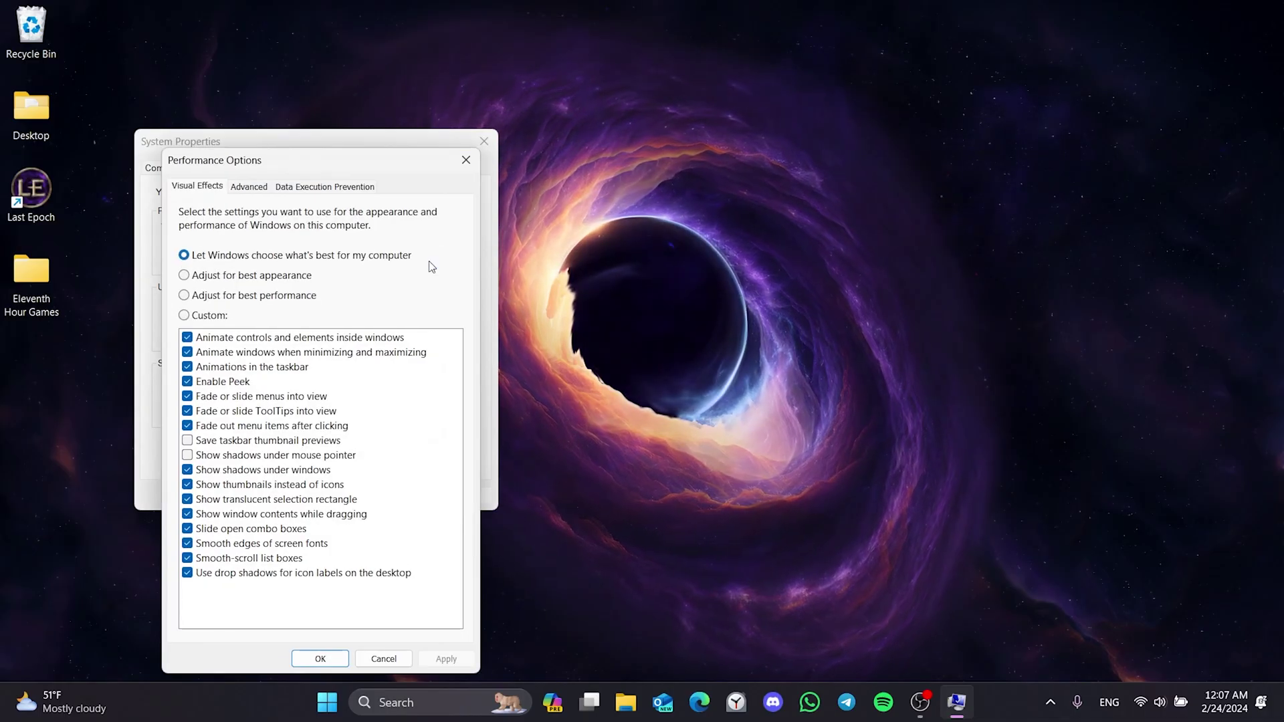
left_click(257, 191)
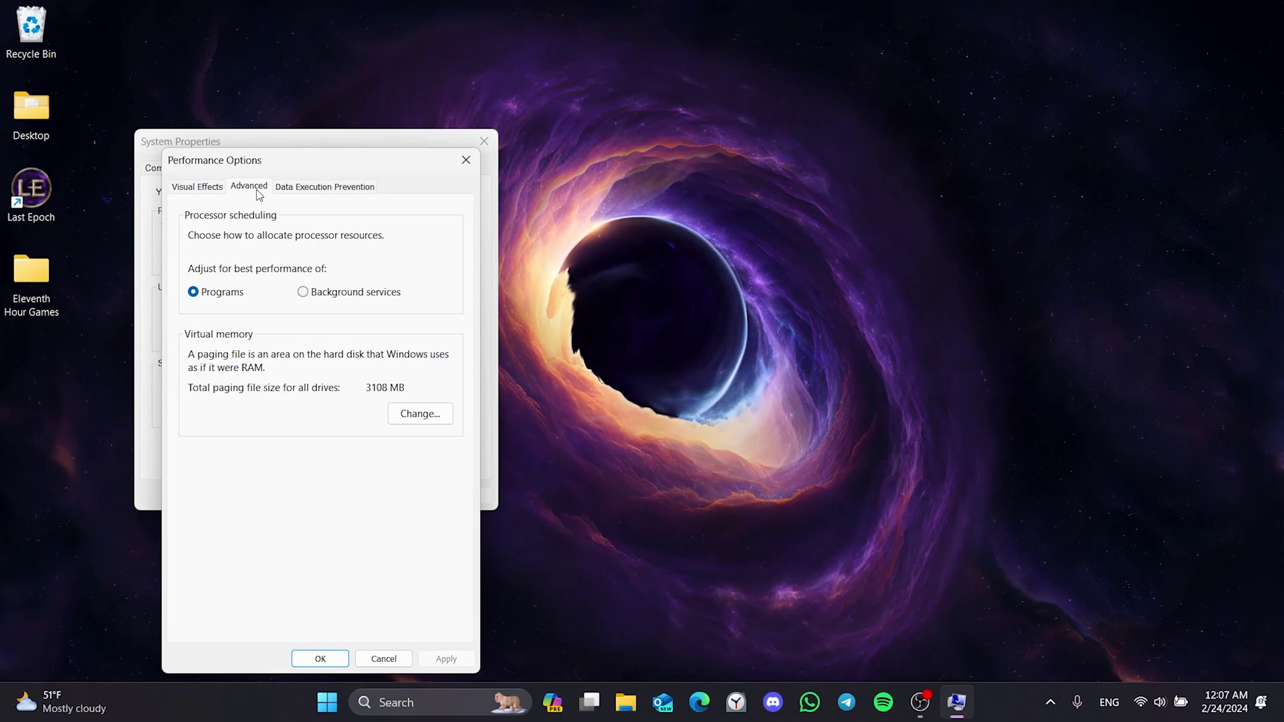
left_click(419, 412)
- Untick automatic paging file management and give drive C: a Custom size
left_click(200, 238)
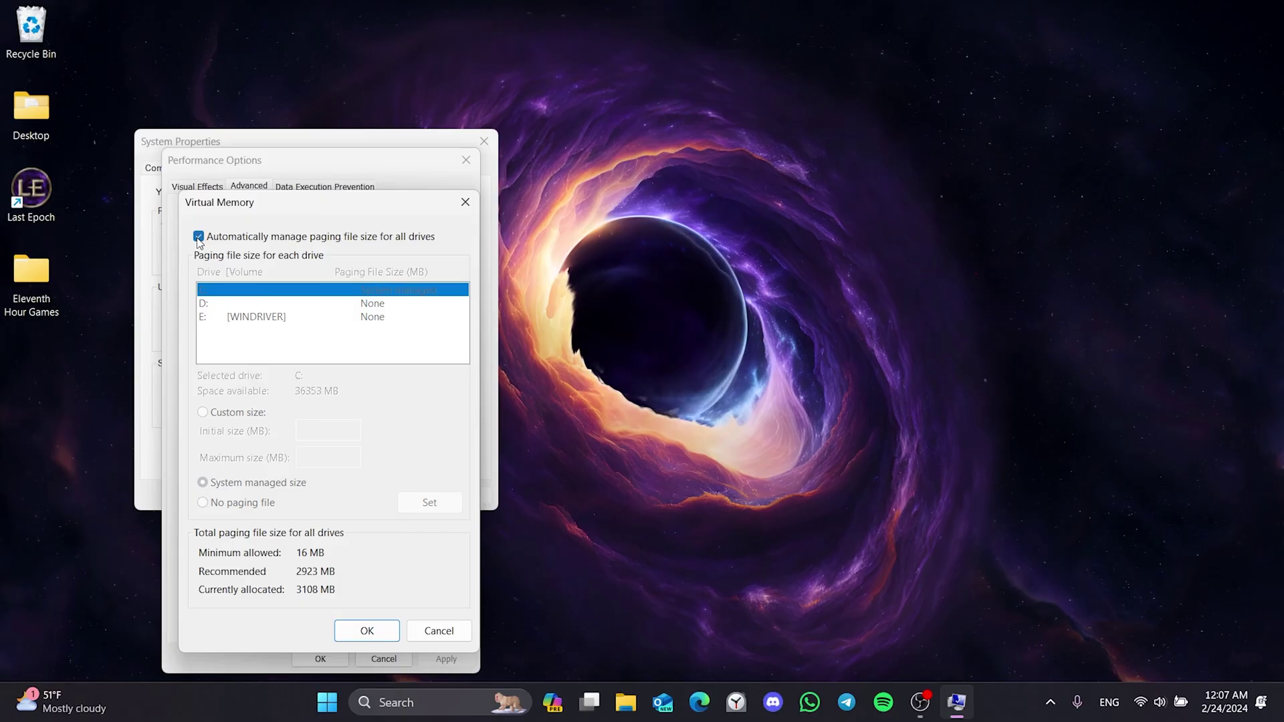
left_click(199, 238)
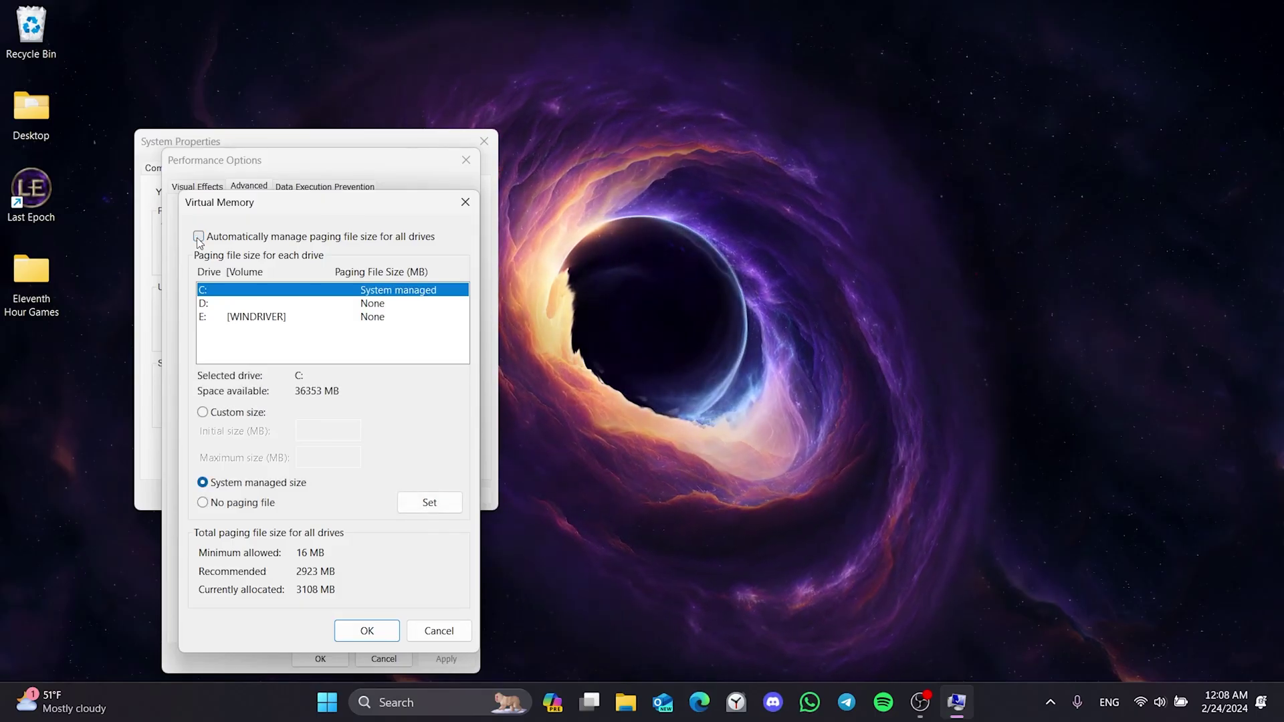
left_click(204, 305)
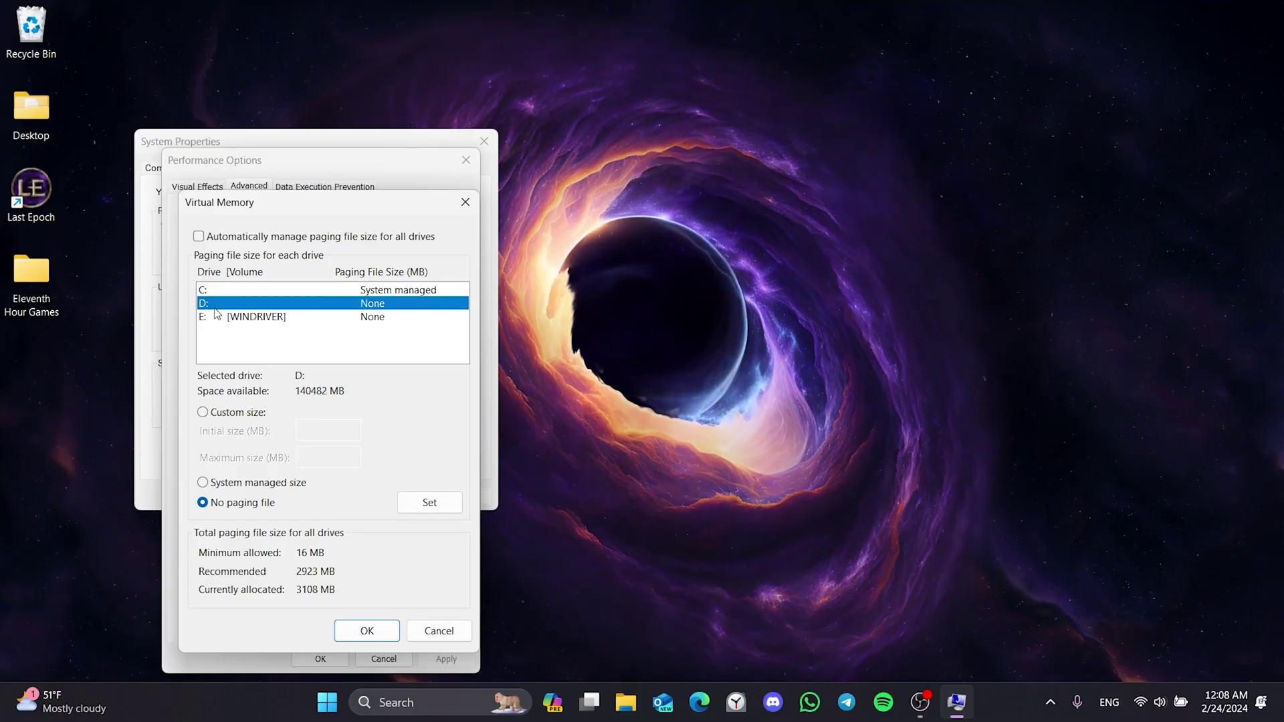
left_click(205, 294)
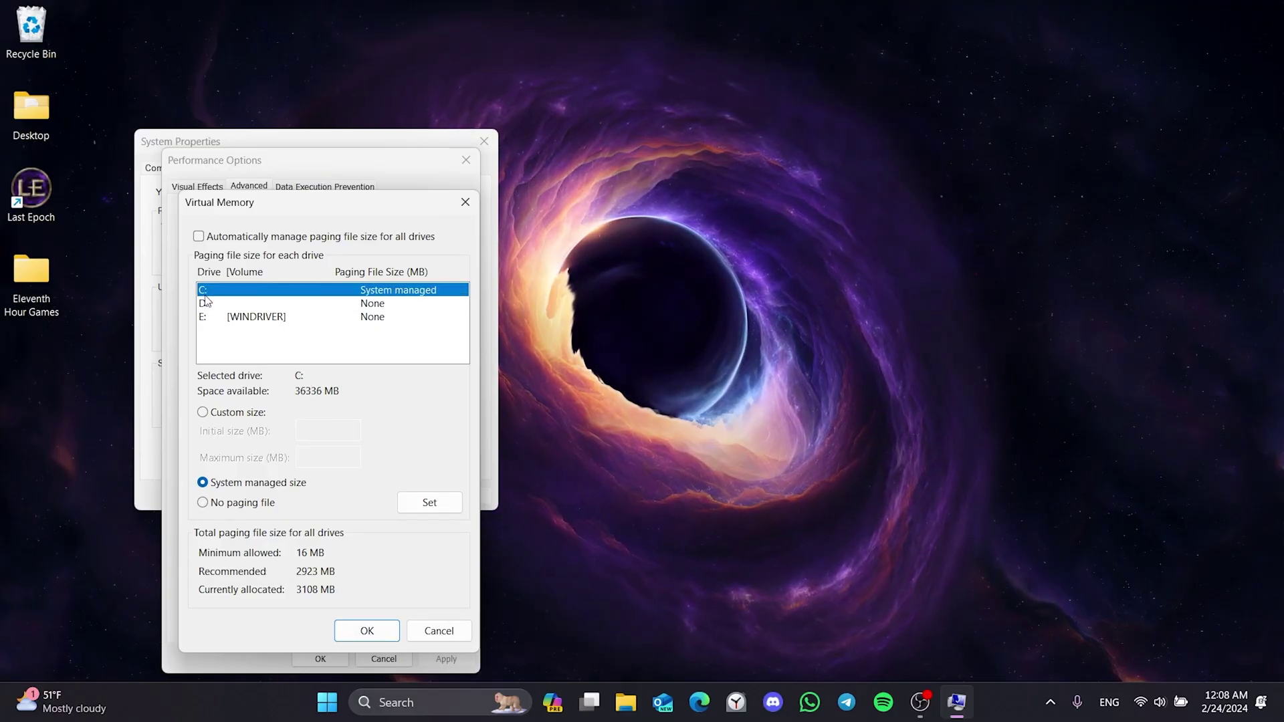
left_click(202, 413)
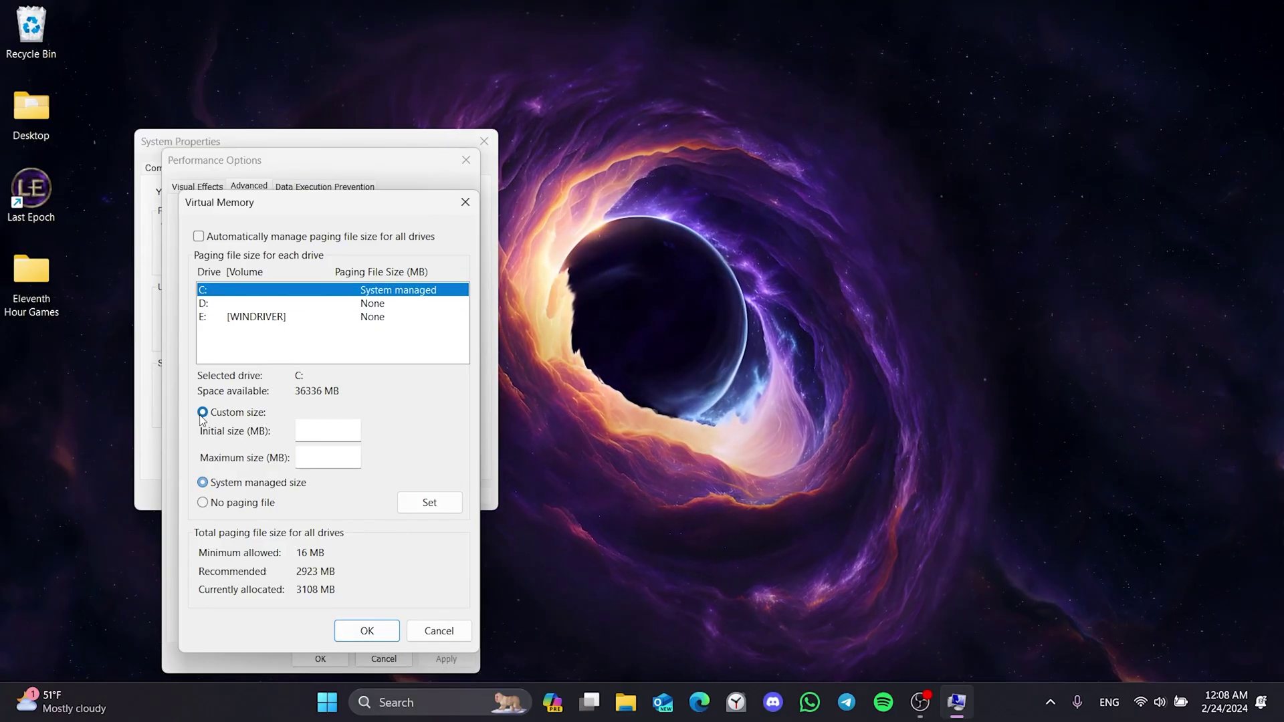